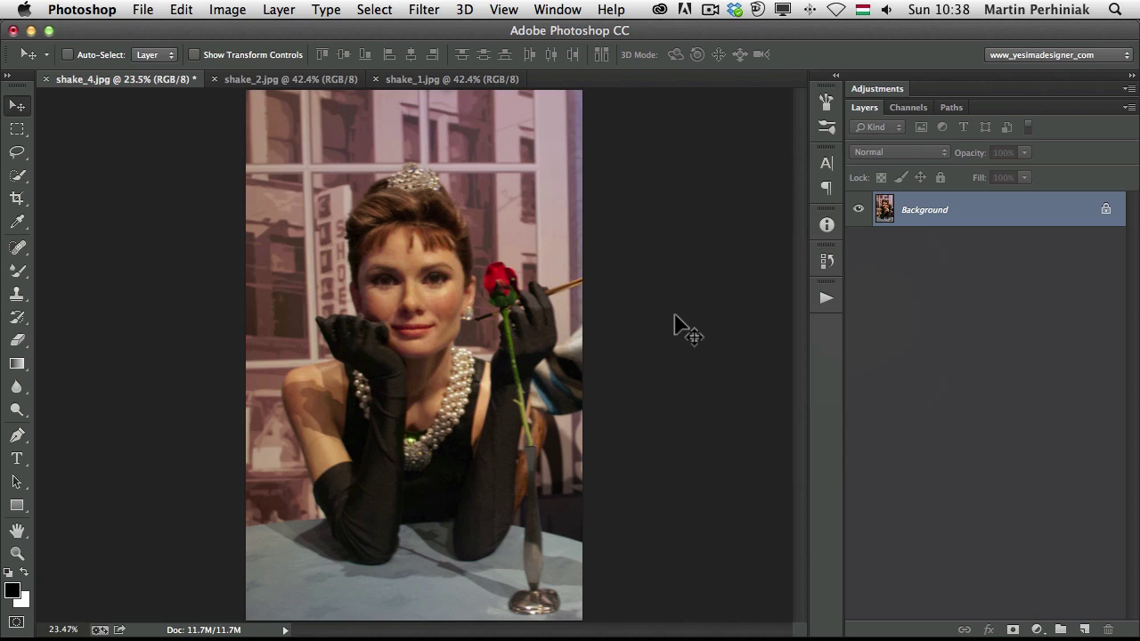
- Convert the wax figure's Background layer into smart object Layer 0, then reach the Sharpen filters
right_click(989, 212)
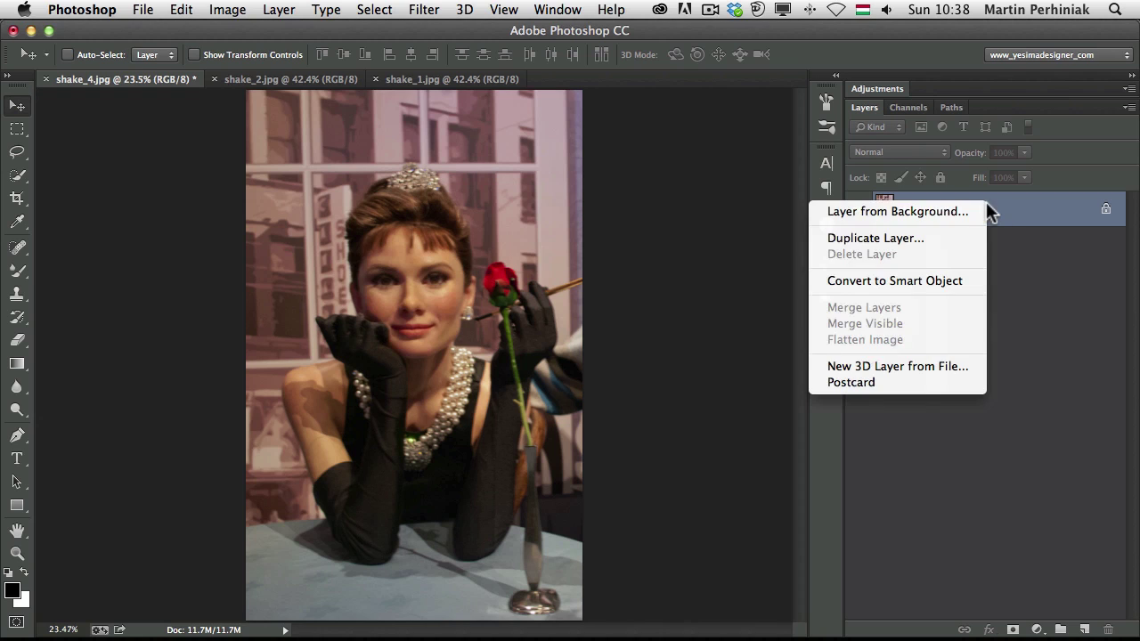
left_click(892, 280)
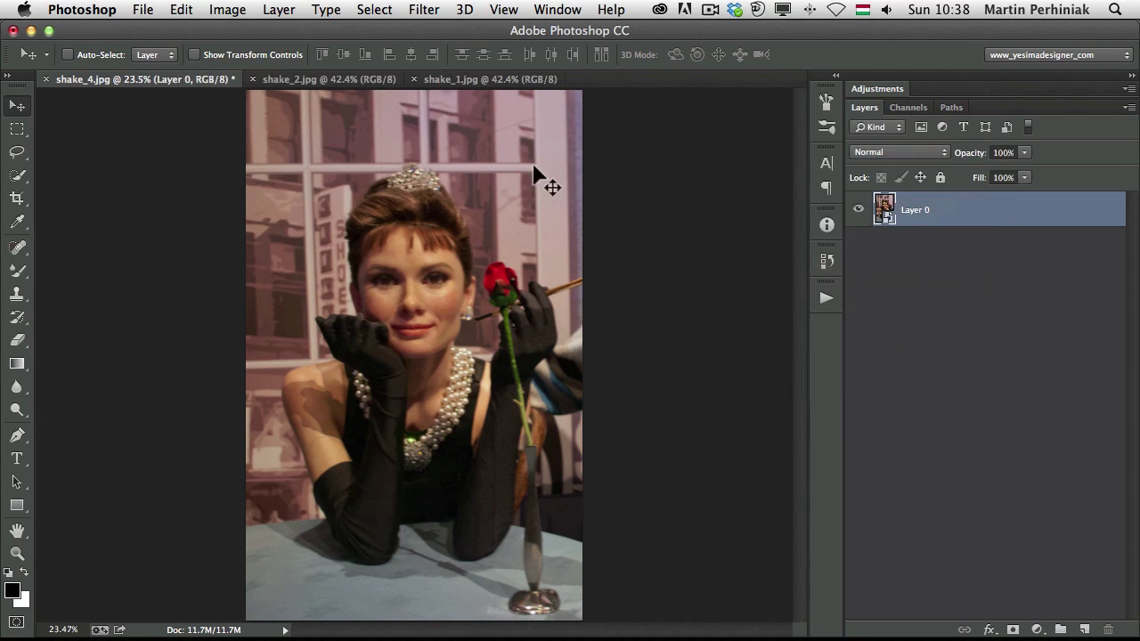
left_click(420, 9)
mouse_move(508, 319)
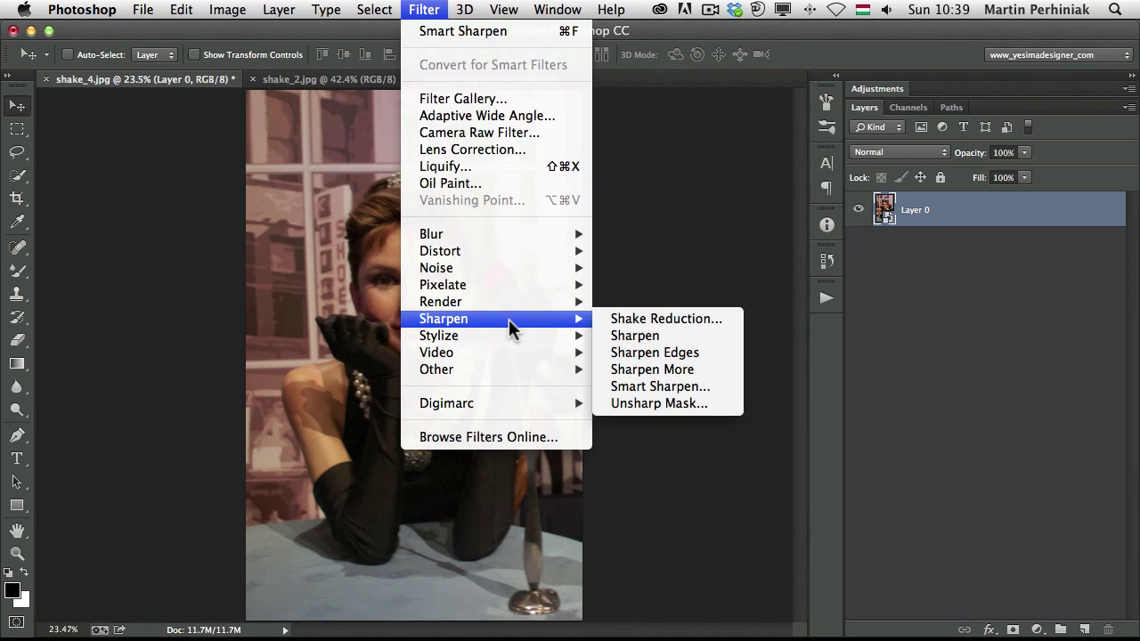
- Start Shake Reduction, fit an enlarged blur estimation region over the wax face, and magnify the preview to 50%
left_click(639, 319)
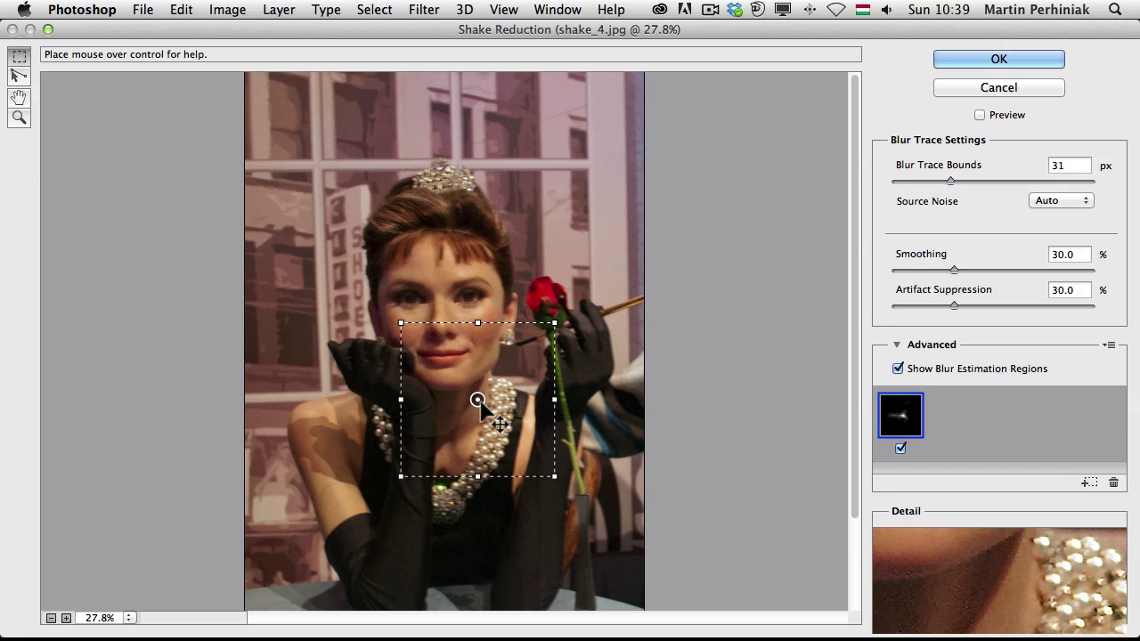
left_click_drag(478, 404, 438, 305)
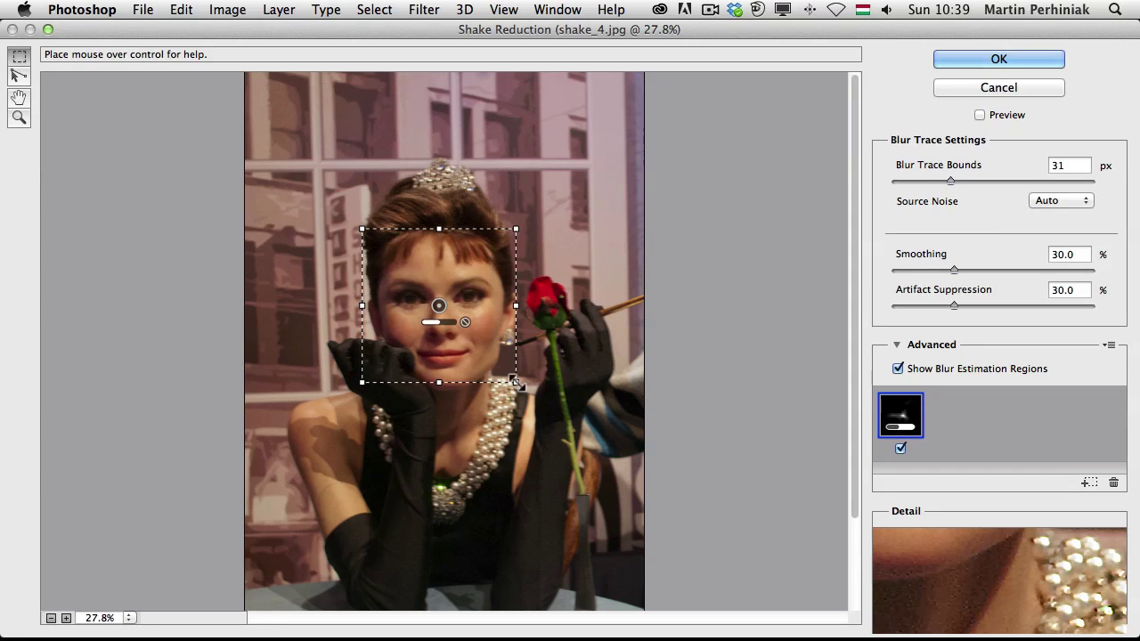
left_click_drag(516, 382, 542, 417)
mouse_move(451, 325)
left_mouse_down()
mouse_move(428, 323)
mouse_move(439, 313)
left_mouse_up()
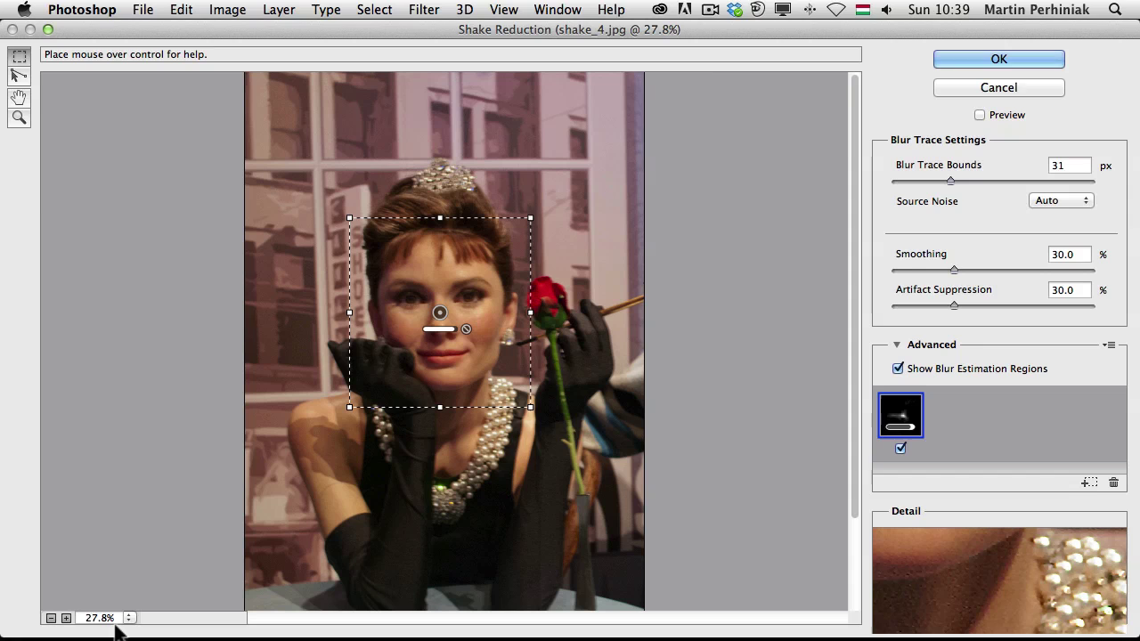
left_click(67, 618)
left_click(67, 618)
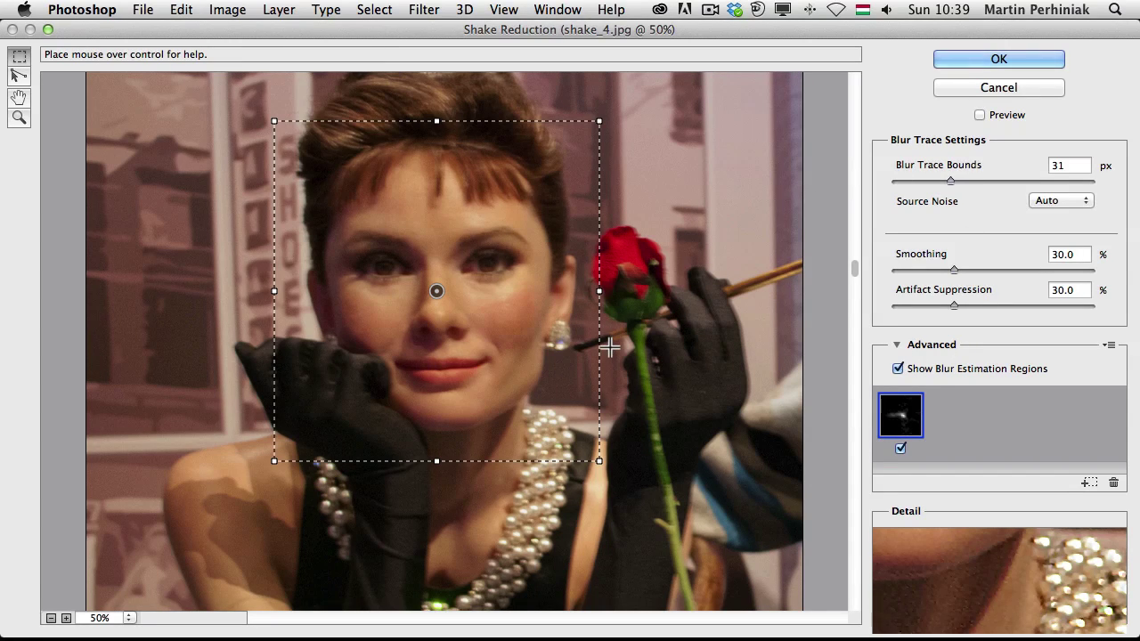
- Hide the blur region outline and compare sharpened versus original with P, ending on the sharpened view
left_click(924, 370)
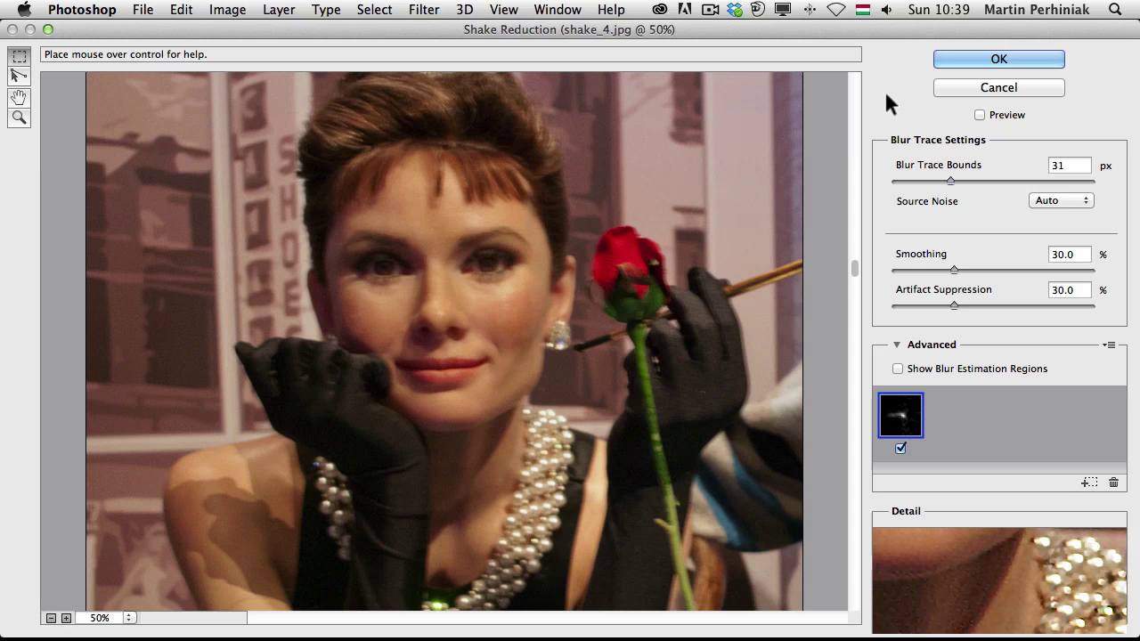
key("p")
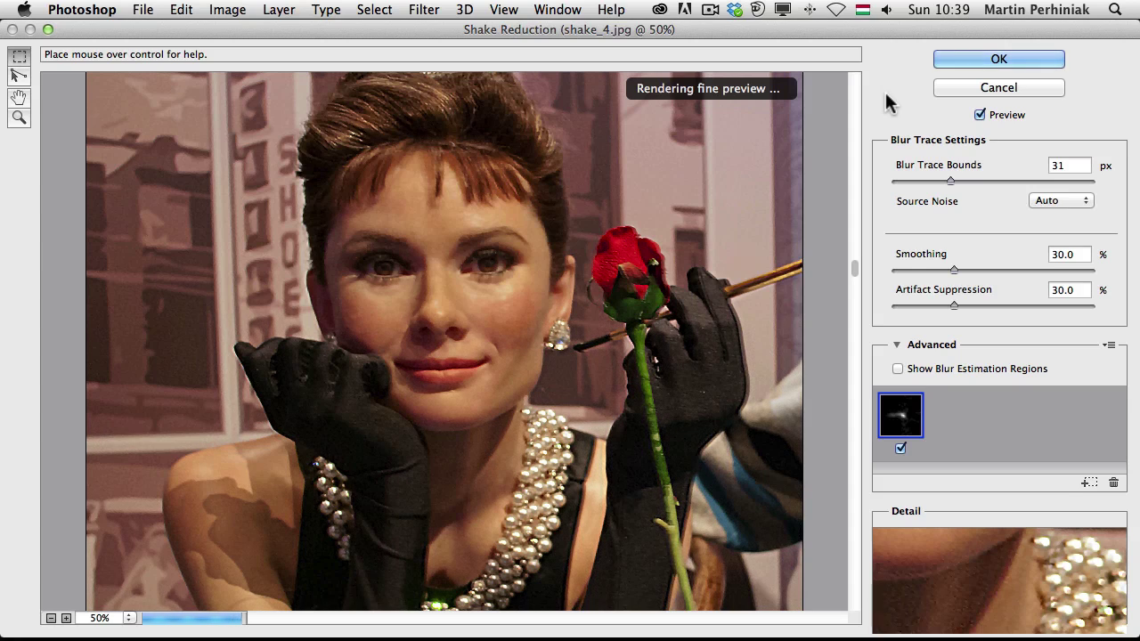
key("p")
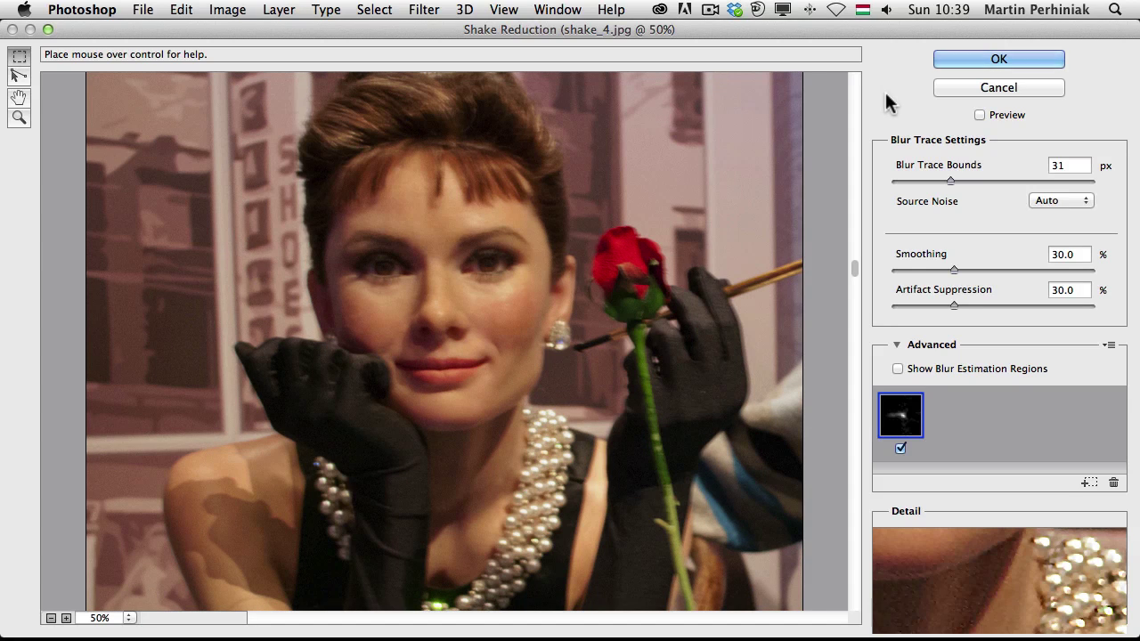
key("p")
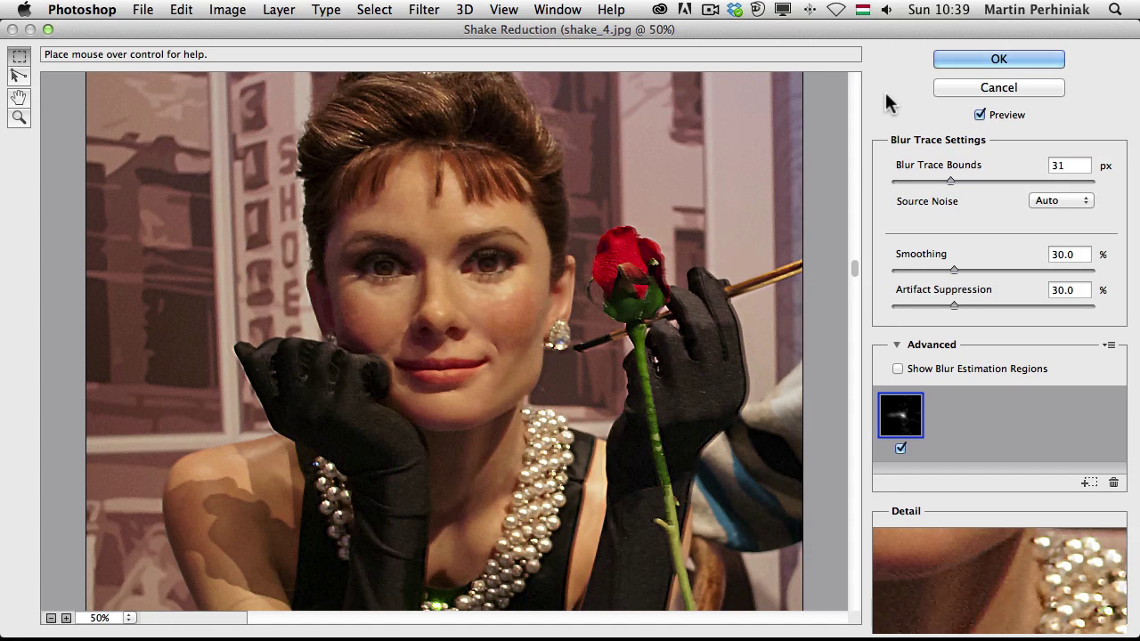
key("p")
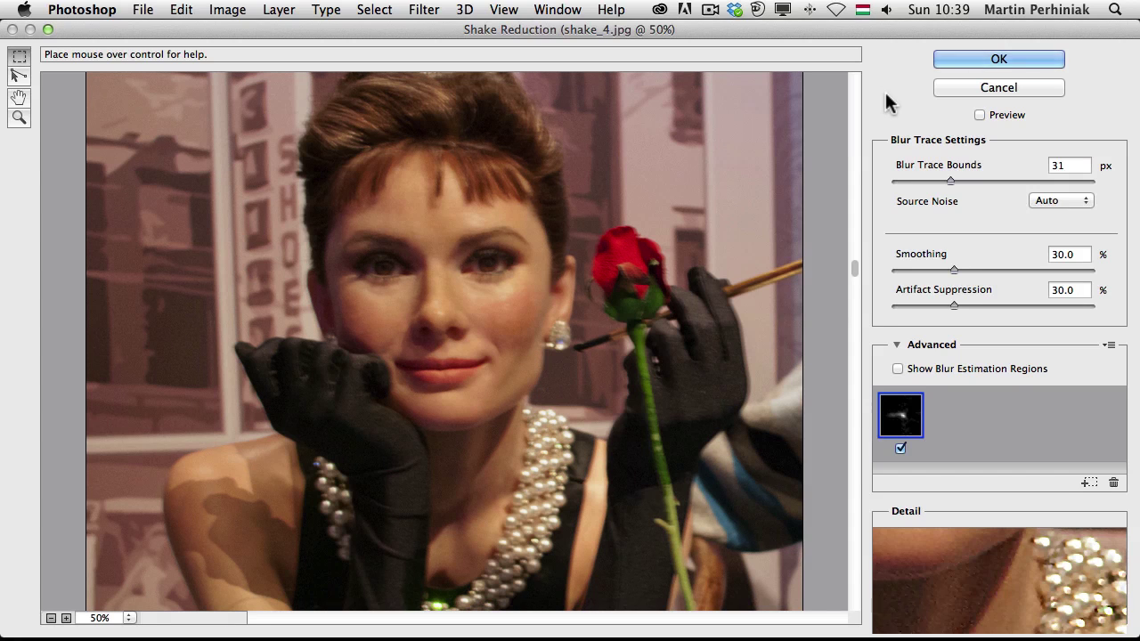
key("p")
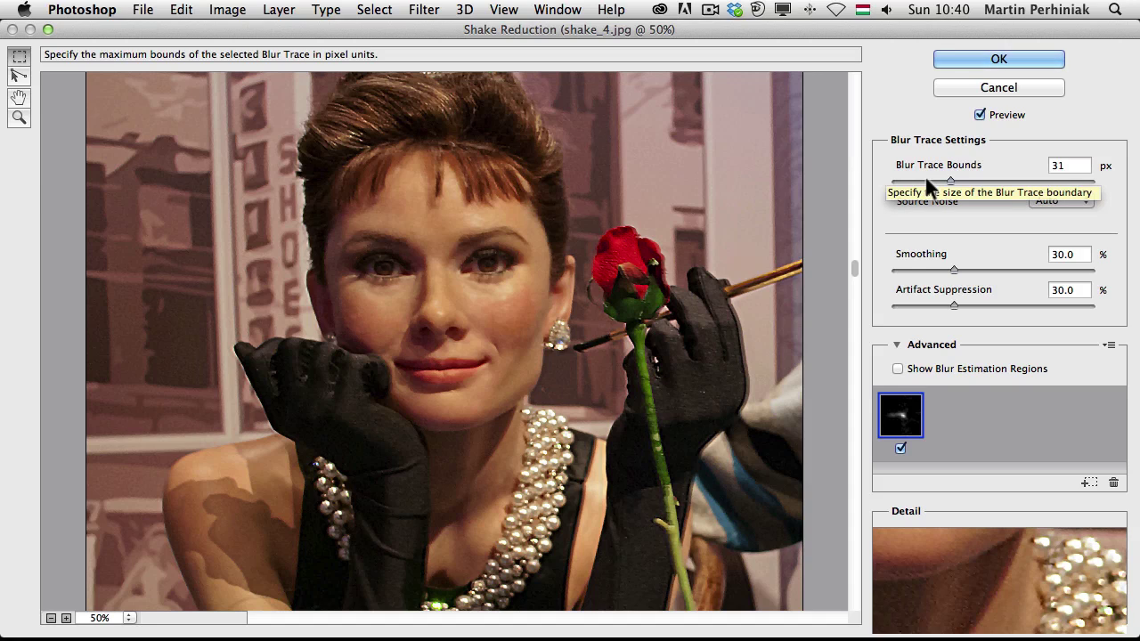
- Increase Blur Trace Bounds from 31 to 79 px and reduce Smoothing to 7.3%
left_click_drag(949, 179, 1028, 179)
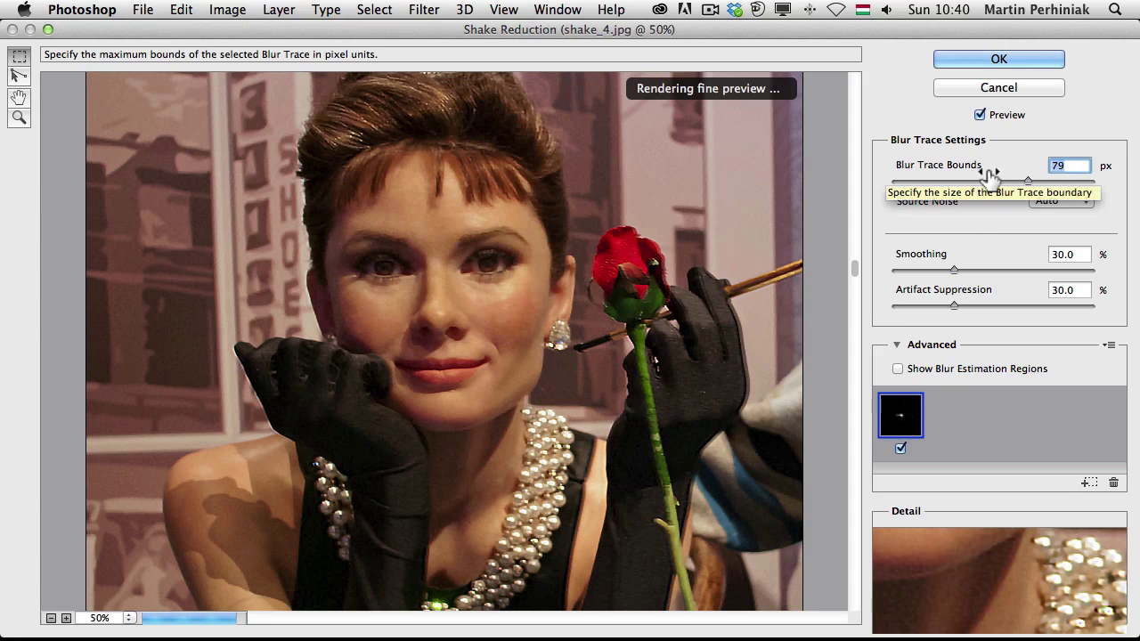
left_click(909, 268)
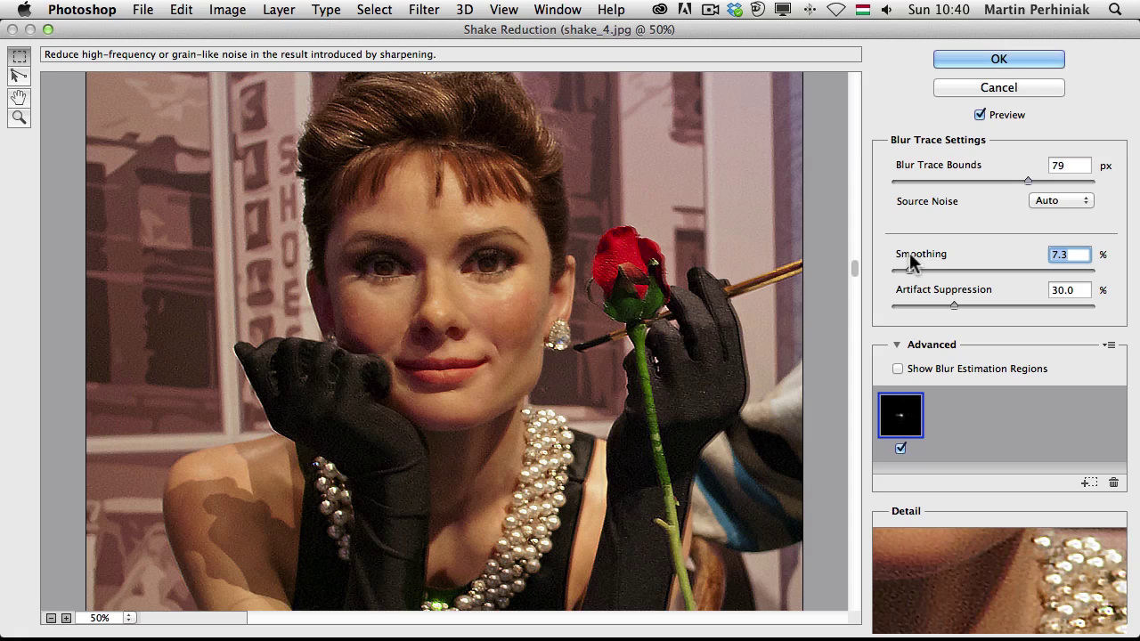
mouse_move(883, 399)
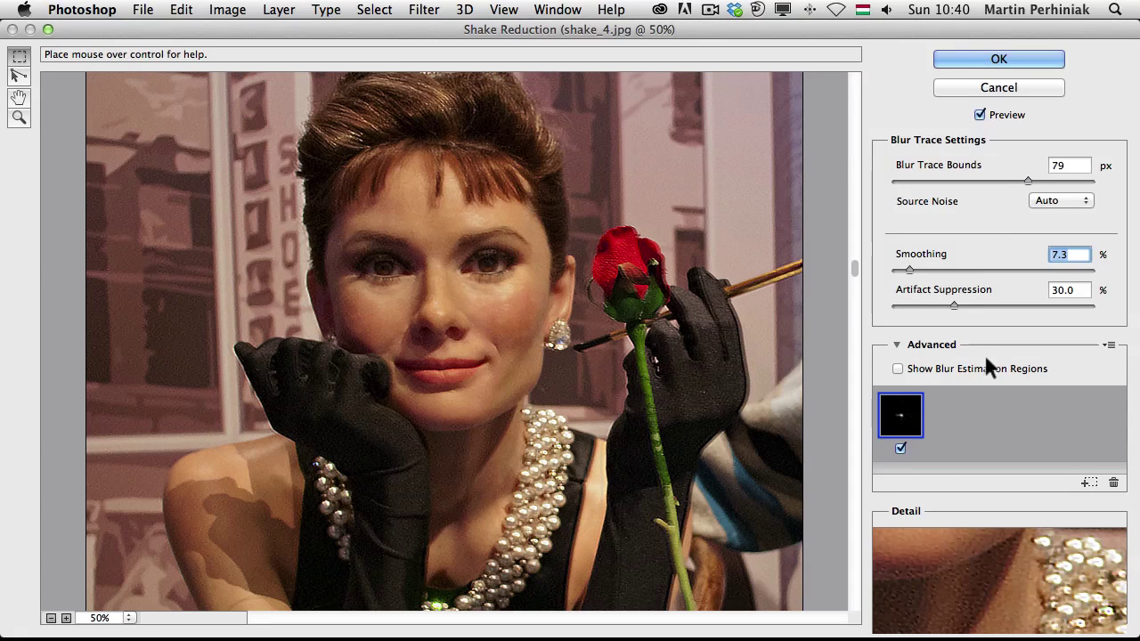
left_click(913, 423)
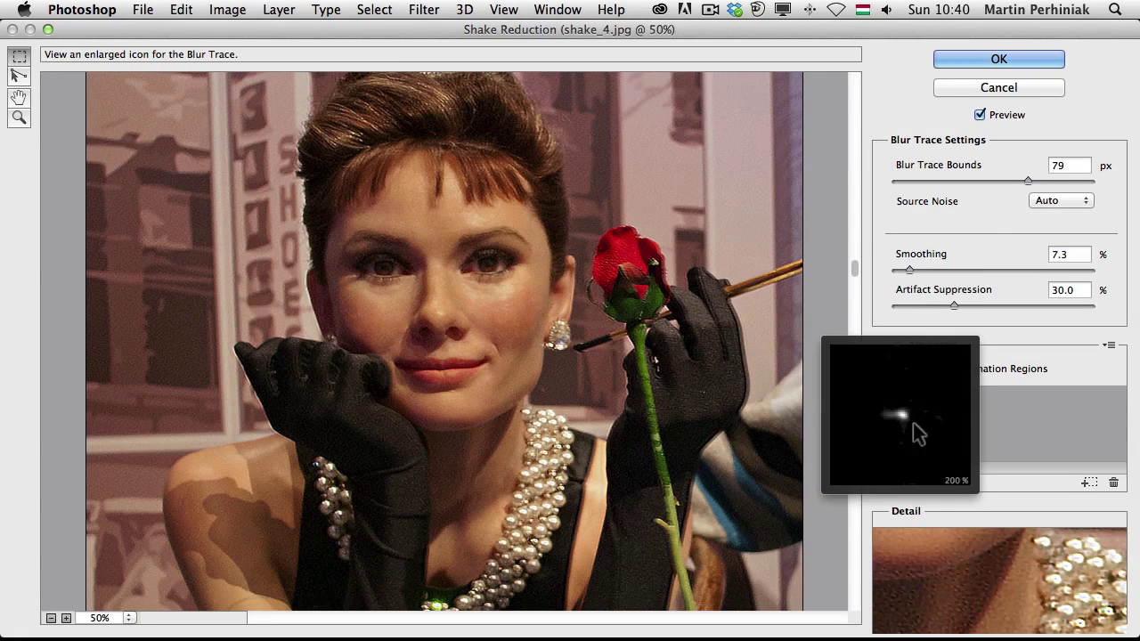
left_click(1021, 450)
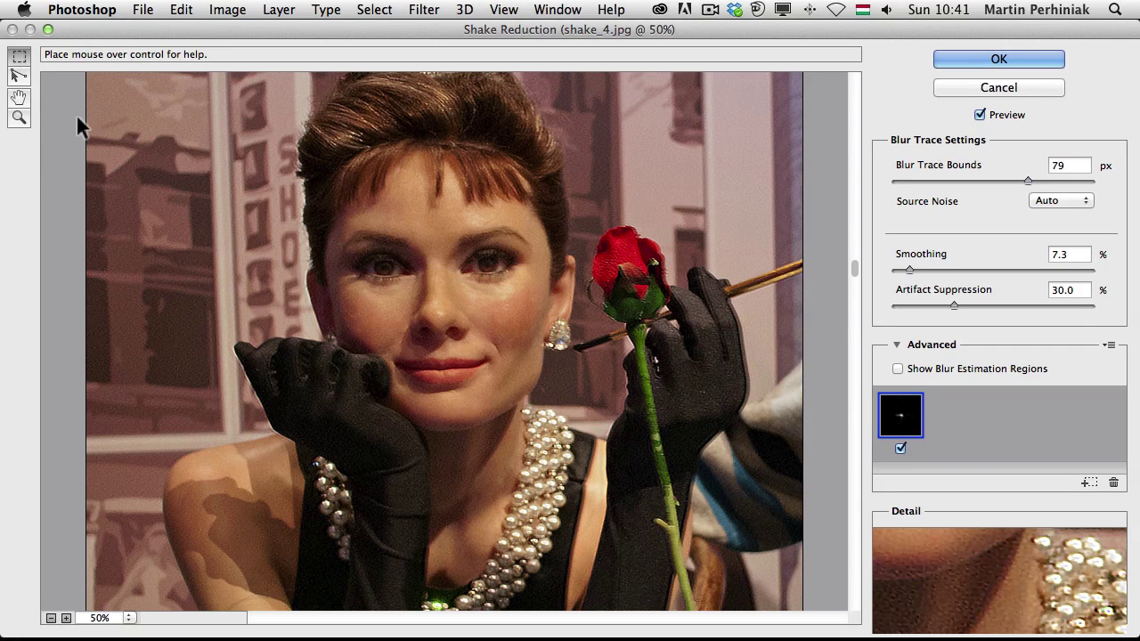
left_click(18, 80)
- Apply Shake Reduction as a smart filter on Layer 0, then zoom in and toggle its visibility off and on
left_click(1002, 63)
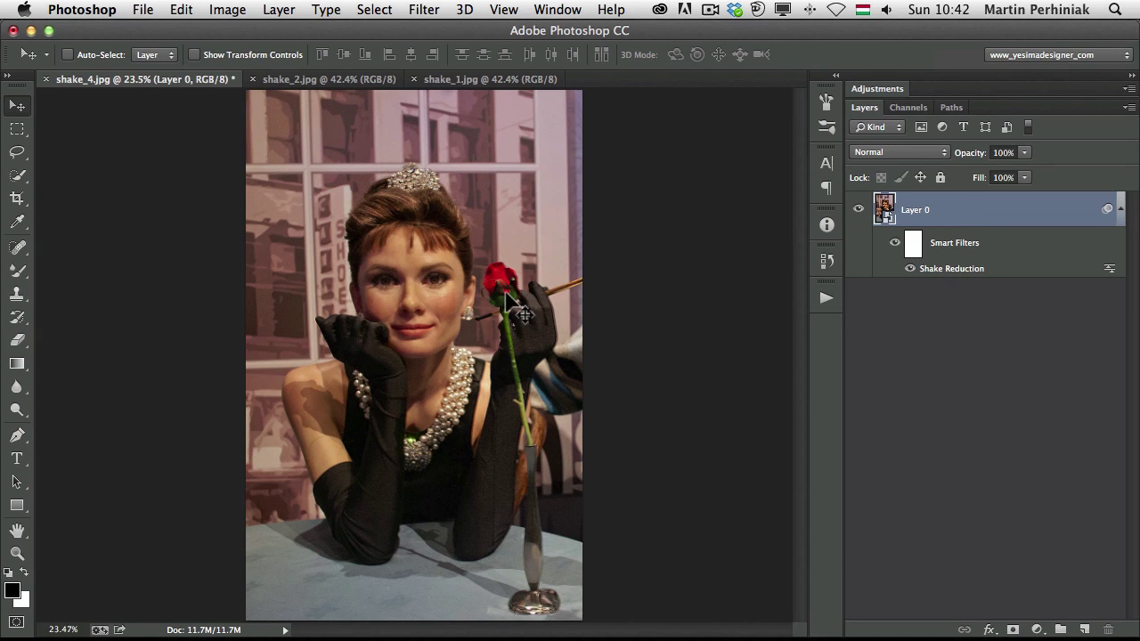
scroll(419, 285, "up", 5)
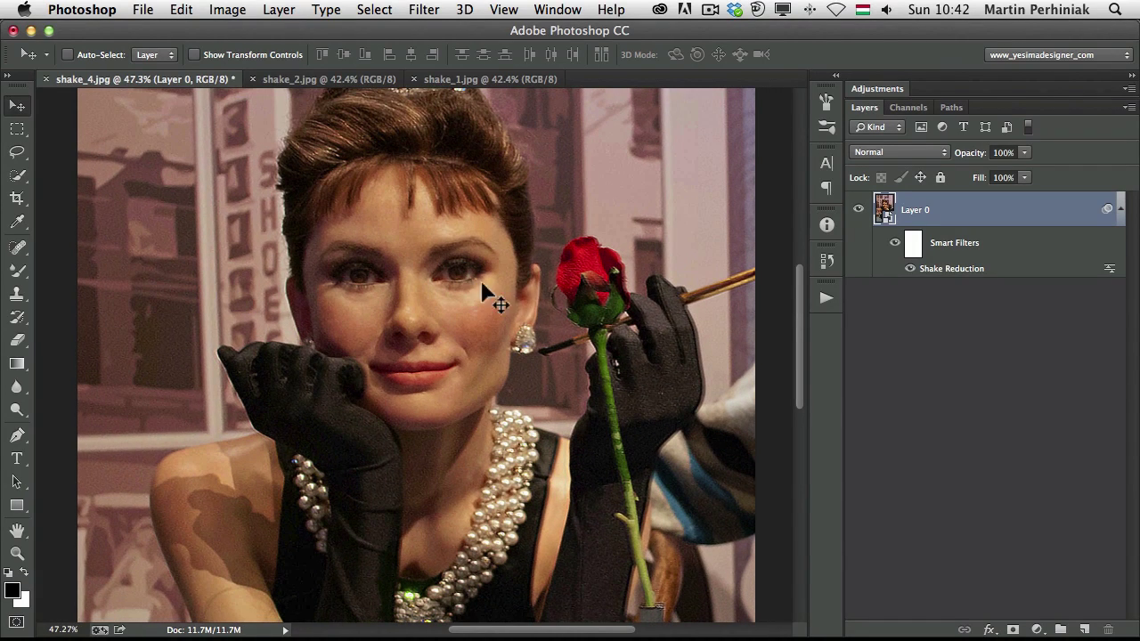
left_click(910, 268)
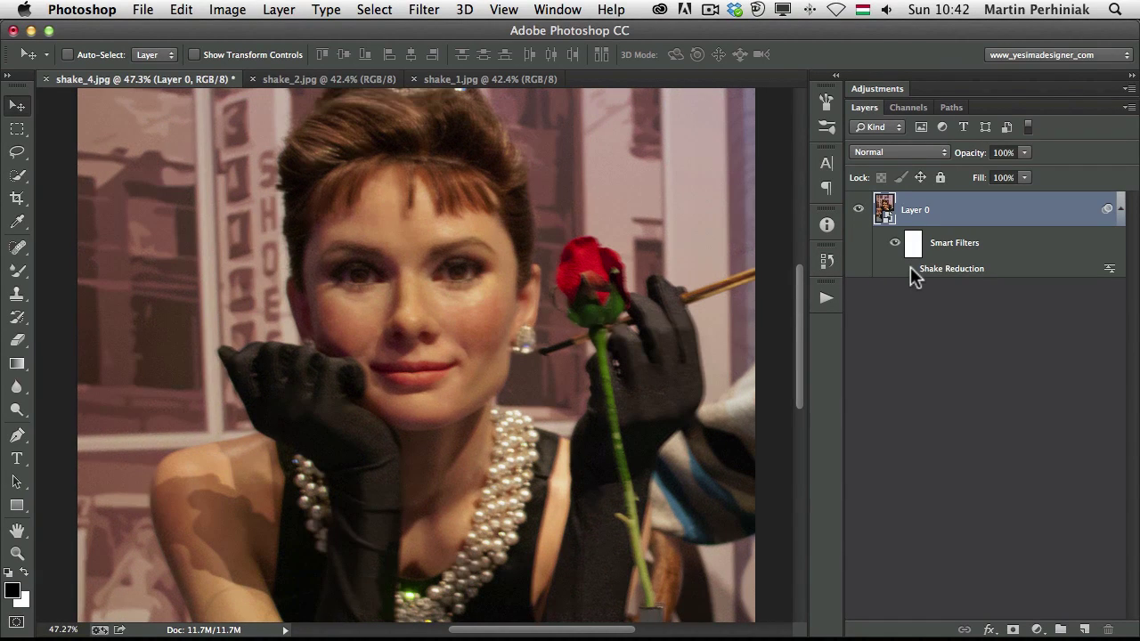
left_click(910, 268)
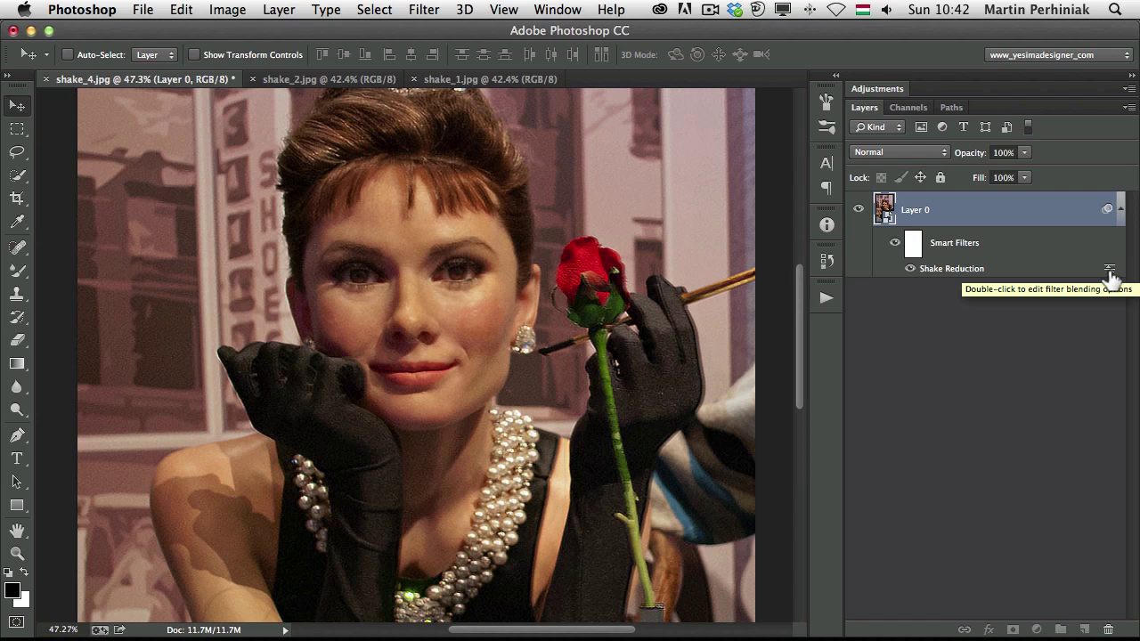
- Set the Shake Reduction smart filter's blending opacity to 60%, comparing with Preview off before confirming
double_click(1108, 268)
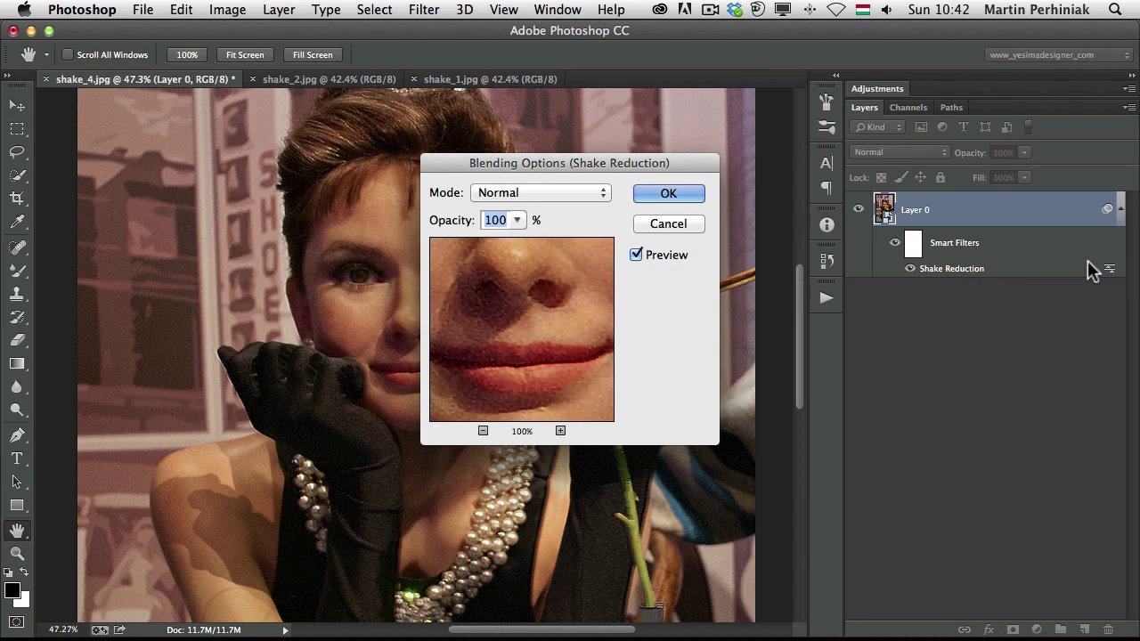
left_click_drag(528, 163, 672, 180)
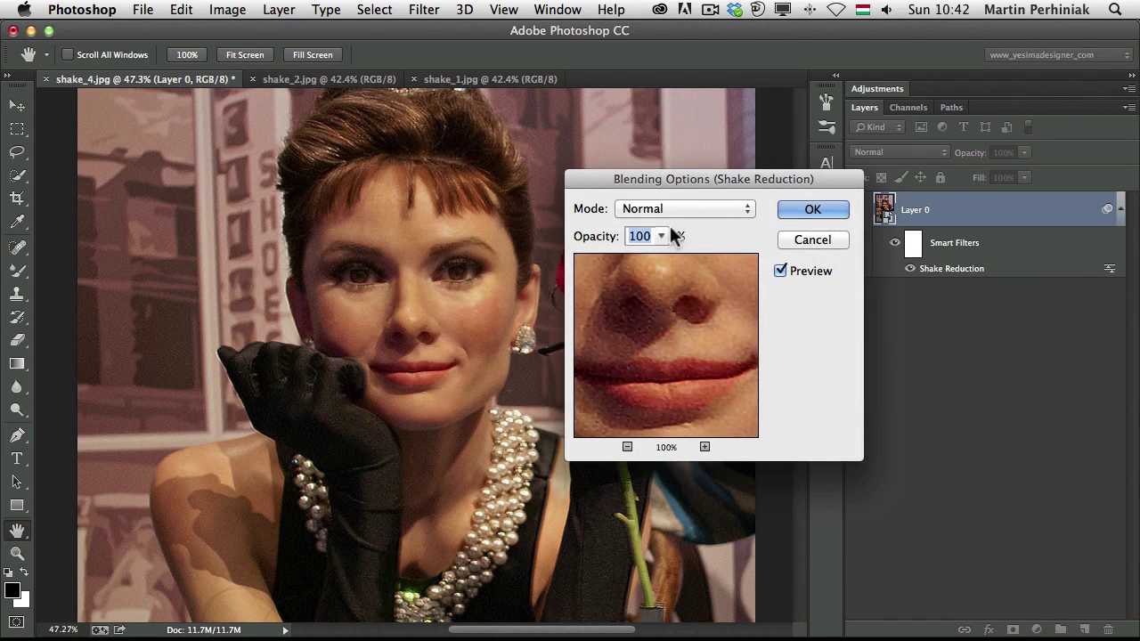
left_click(661, 236)
left_click_drag(621, 255, 627, 254)
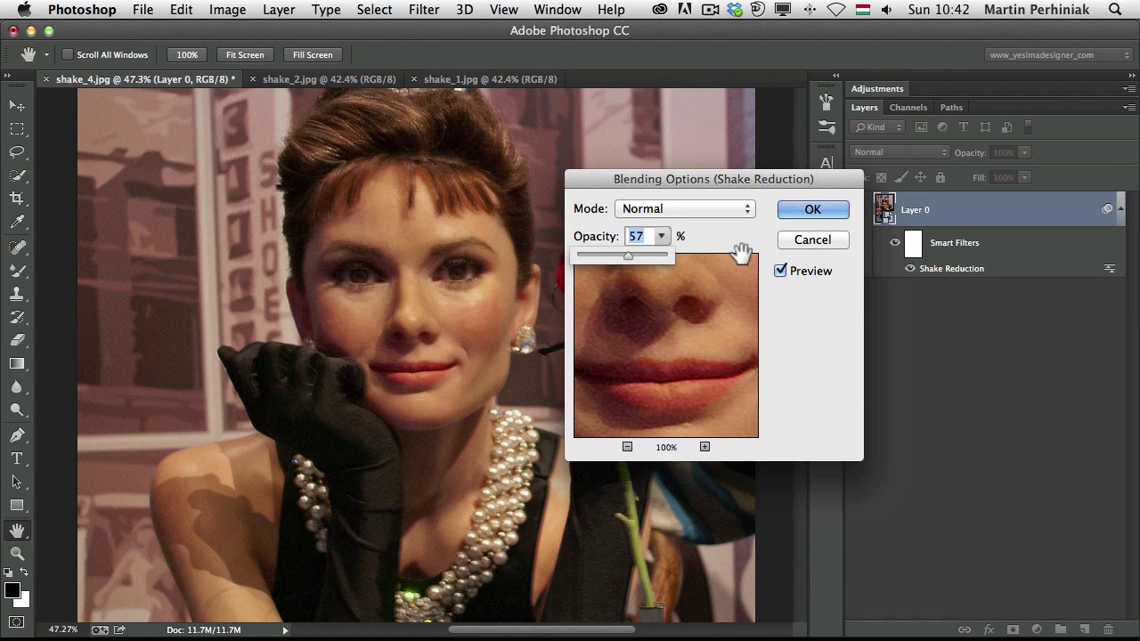
mouse_move(628, 254)
left_mouse_down()
mouse_move(642, 255)
mouse_move(593, 254)
mouse_move(655, 254)
mouse_move(624, 256)
mouse_move(630, 248)
left_mouse_up()
left_click(782, 269)
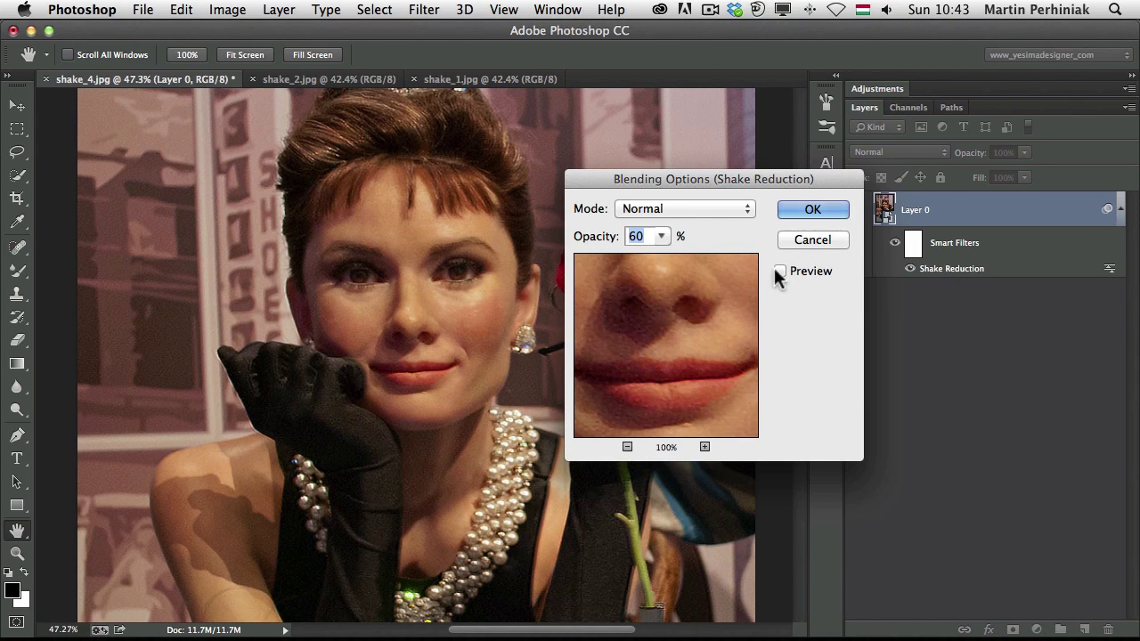
left_click(812, 209)
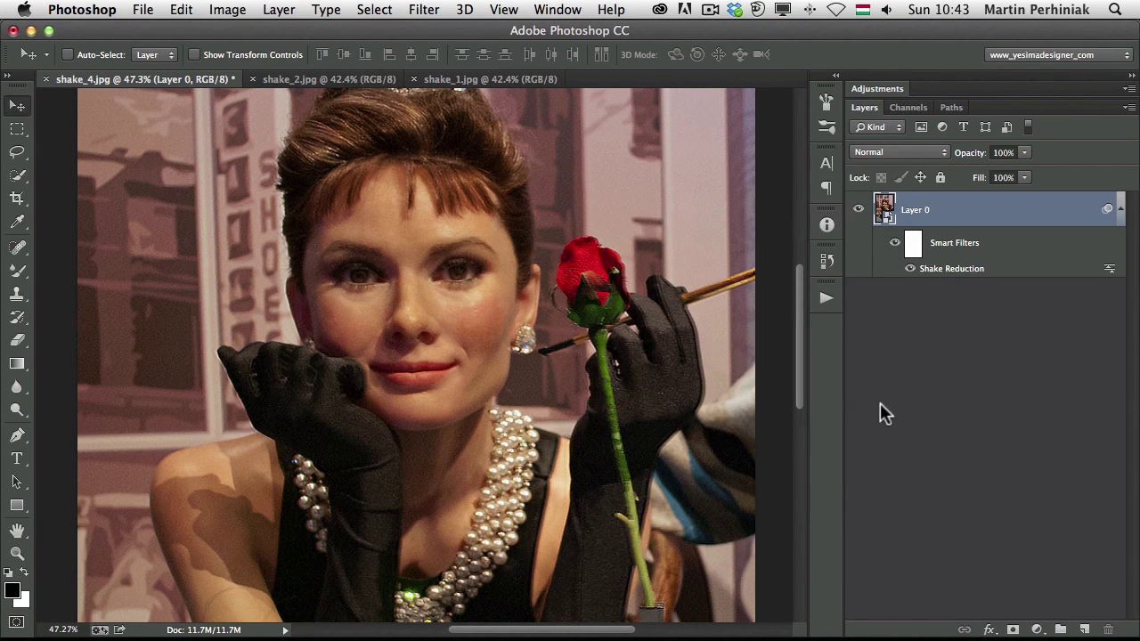
- Switch to shake_2.jpg, zoom in, and convert its Background layer into smart object Layer 0
left_click(334, 80)
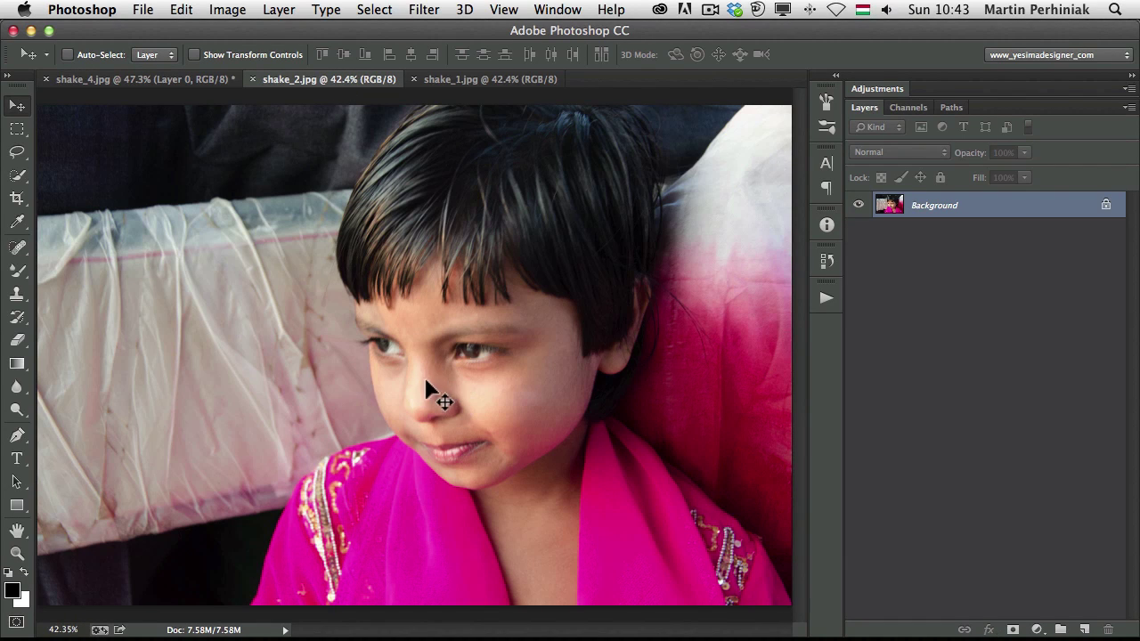
scroll(426, 383, "up", 3)
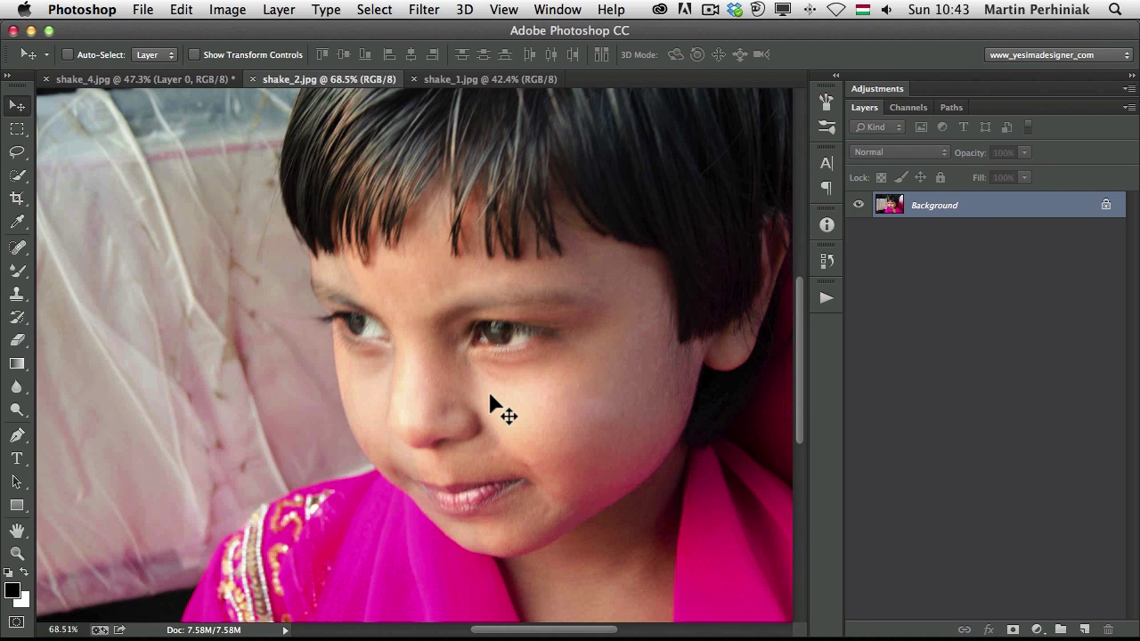
right_click(968, 205)
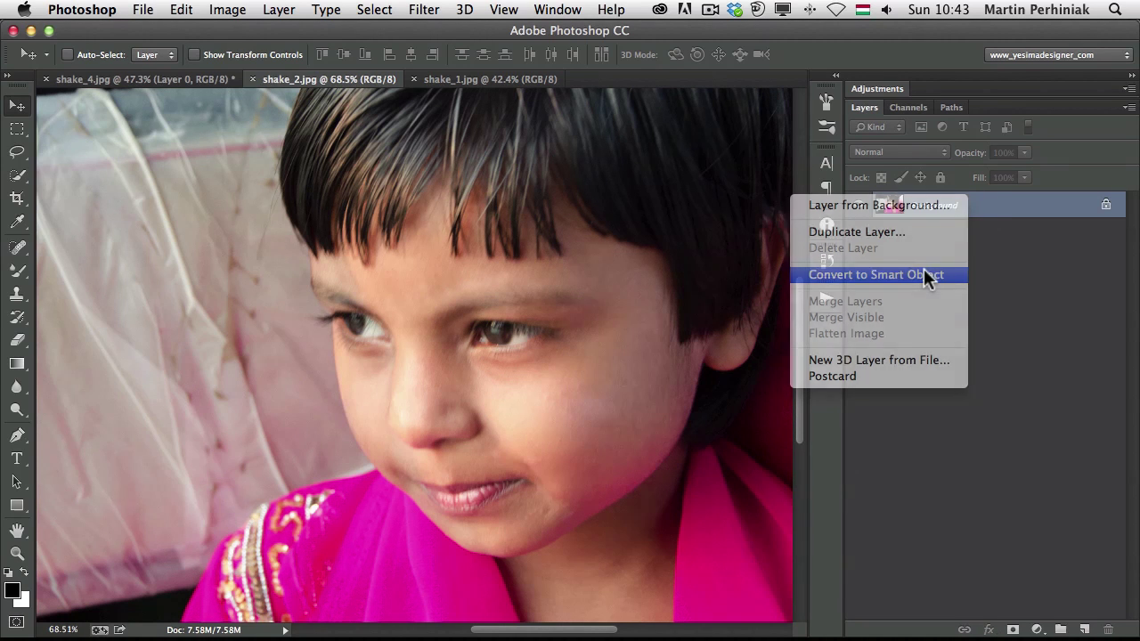
left_click(926, 275)
left_click(422, 10)
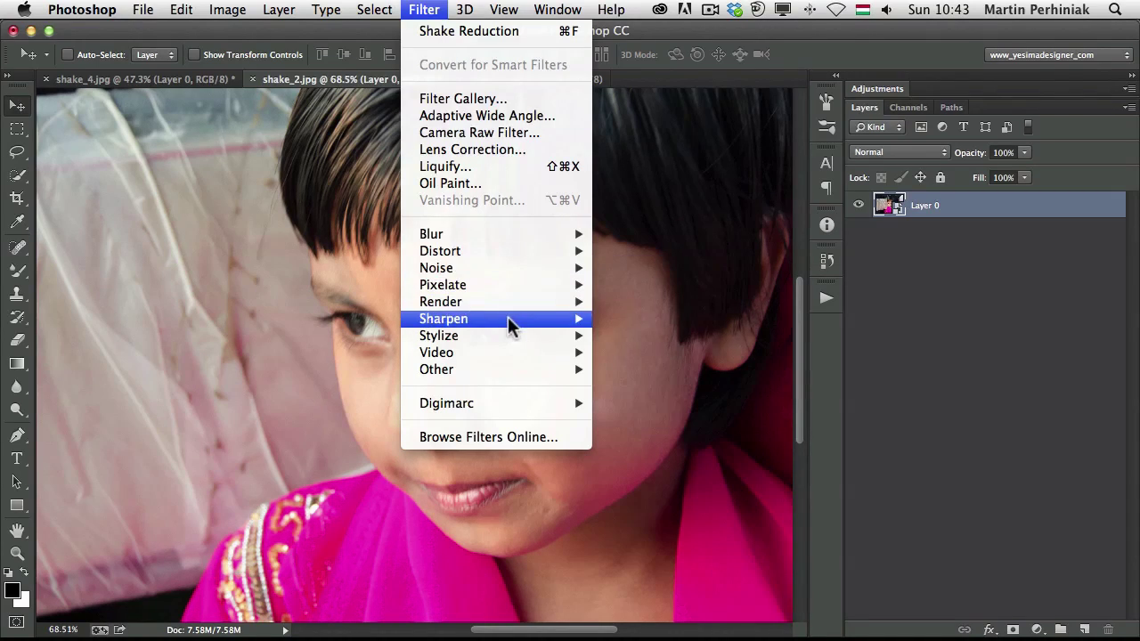
- Start Shake Reduction on the child portrait and enlarge the blur estimation region over her face
mouse_move(507, 316)
left_click(629, 318)
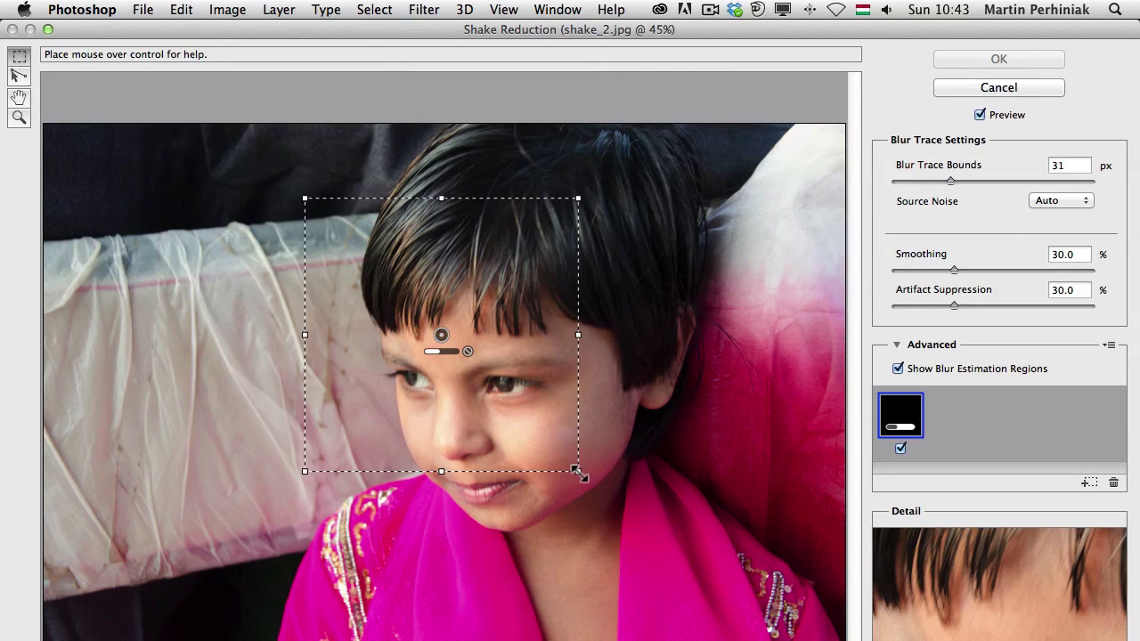
left_click_drag(577, 470, 715, 556)
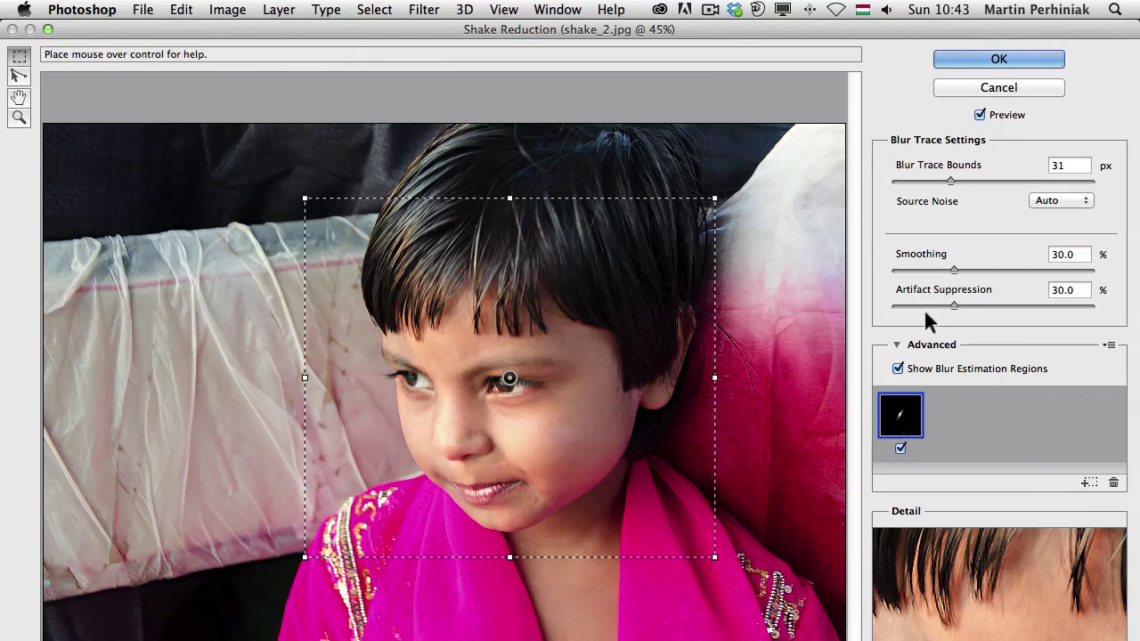
- Hide the region outline, zoom in, compare sharpened and original previews, then apply the filter
left_click(920, 369)
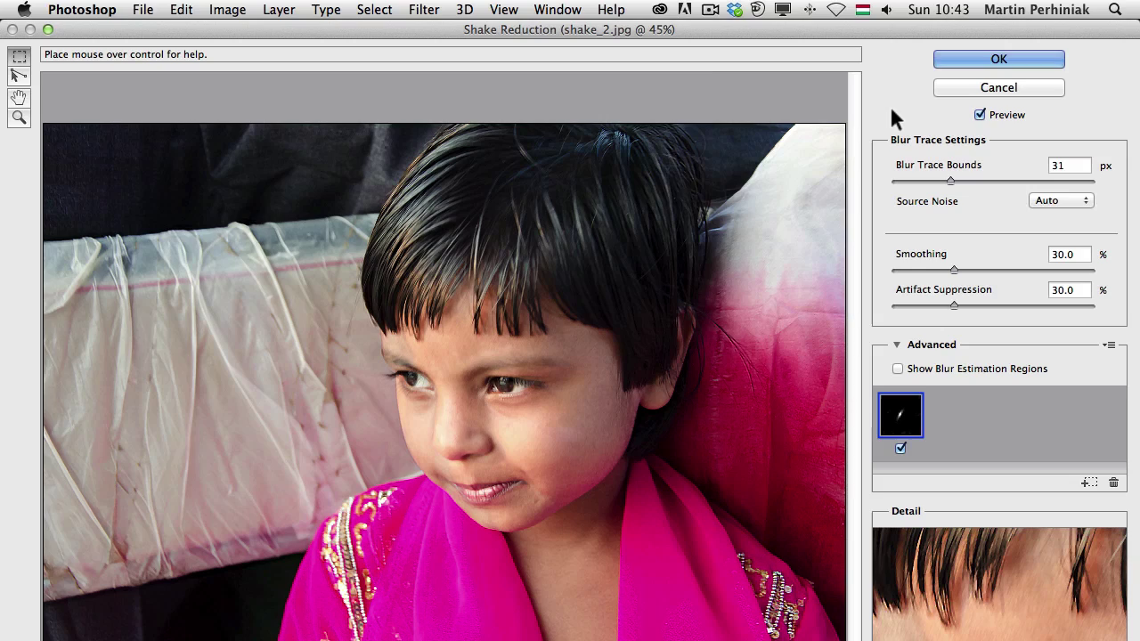
key("p")
key("p")
key("super+plus")
key("super+plus")
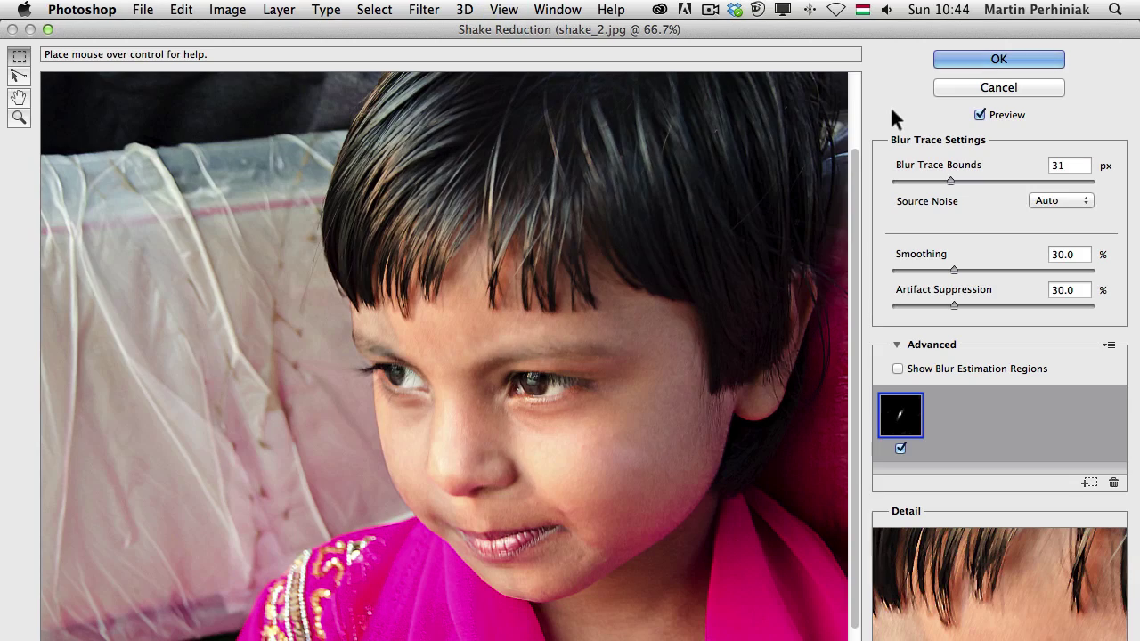
key("p")
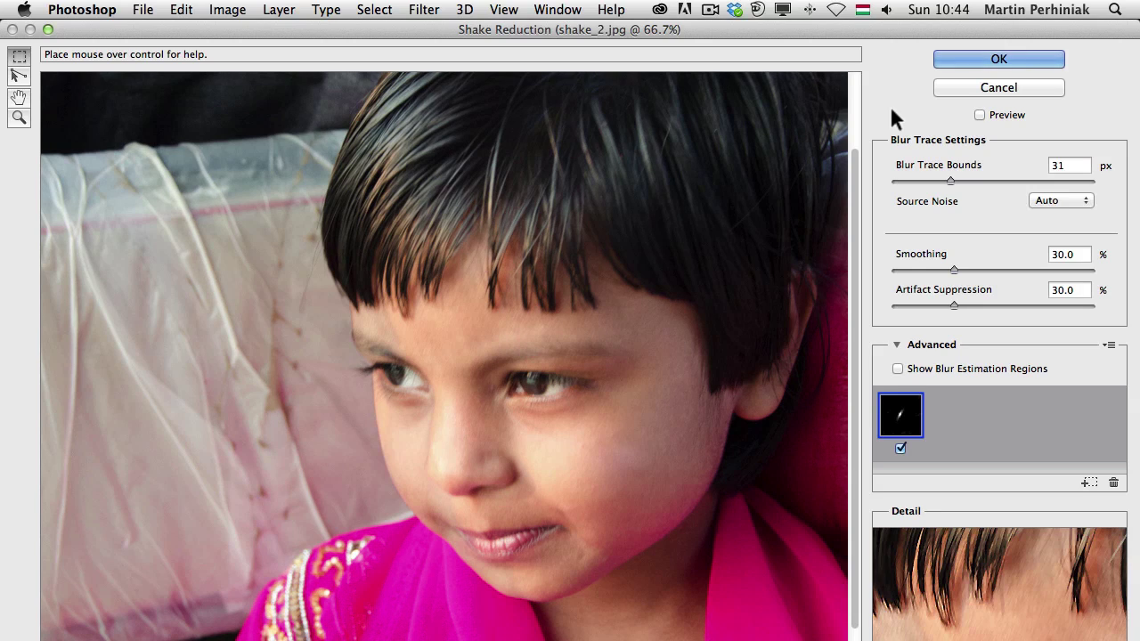
key("p")
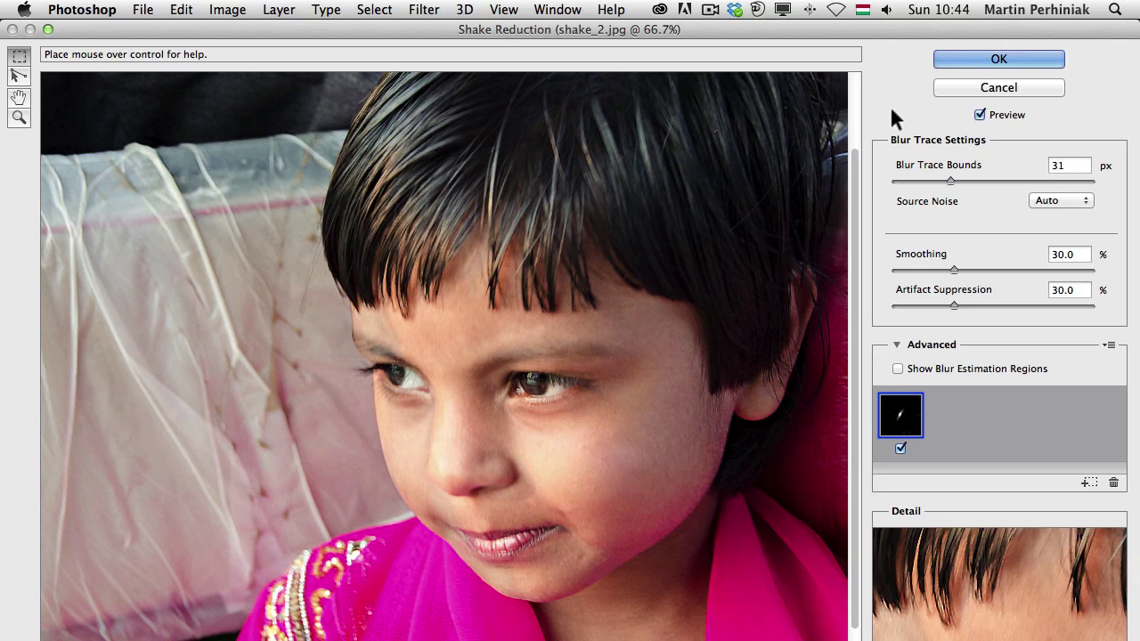
key("p")
key("p")
key("Return")
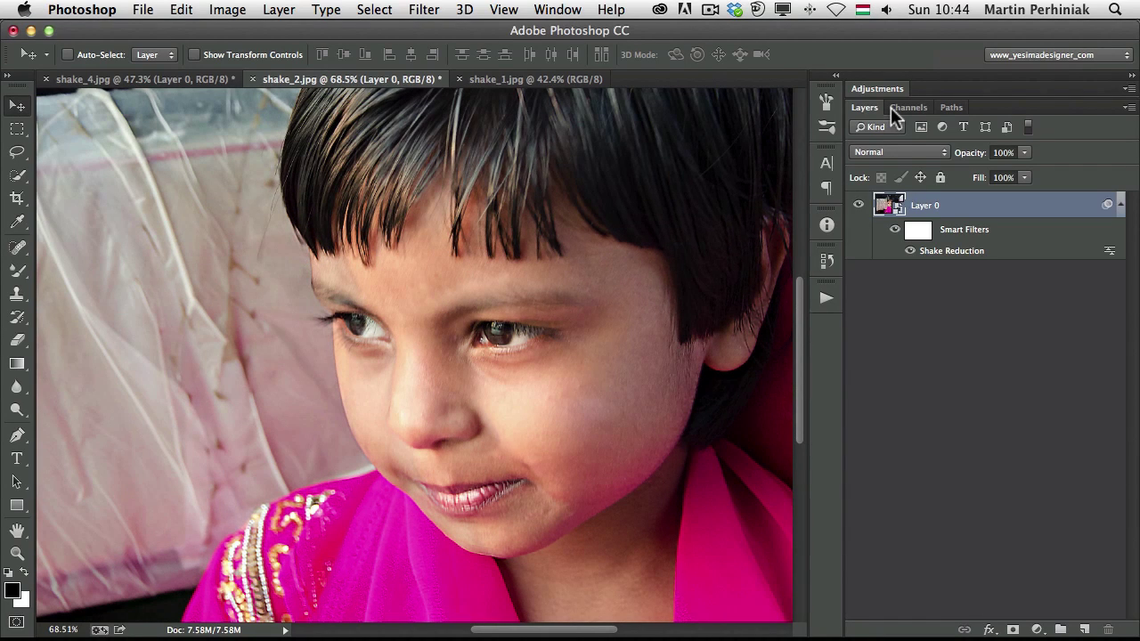
- Switch to shake_1.jpg, convert its Background into smart object Layer 0, and start Shake Reduction
key("ctrl+Tab")
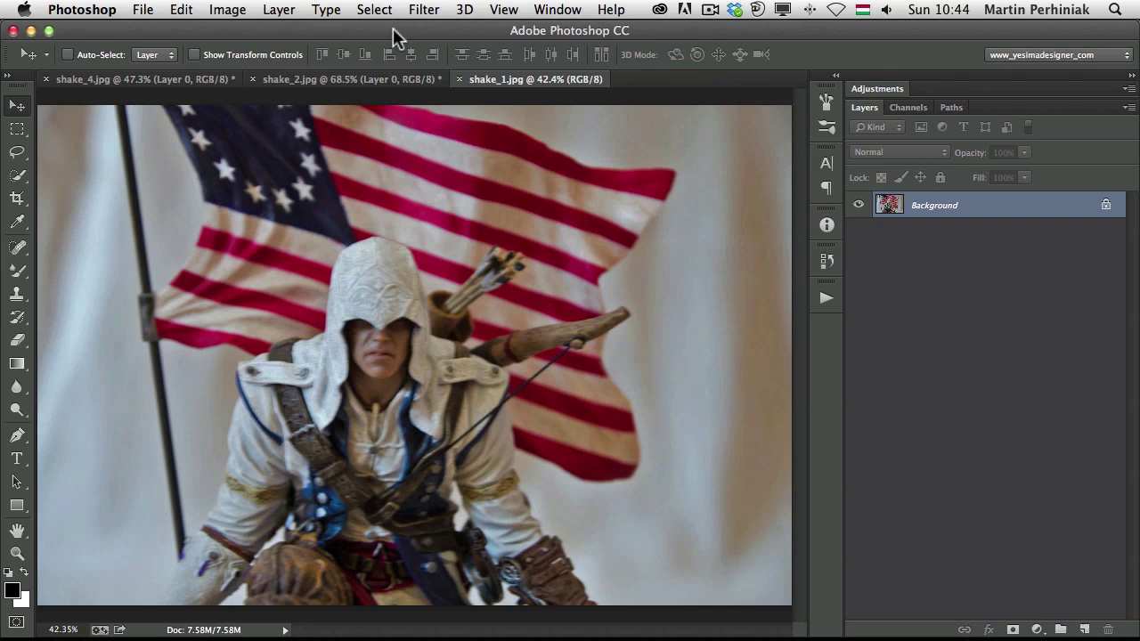
right_click(1039, 214)
left_click(1035, 206)
right_click(1035, 205)
left_click(1010, 278)
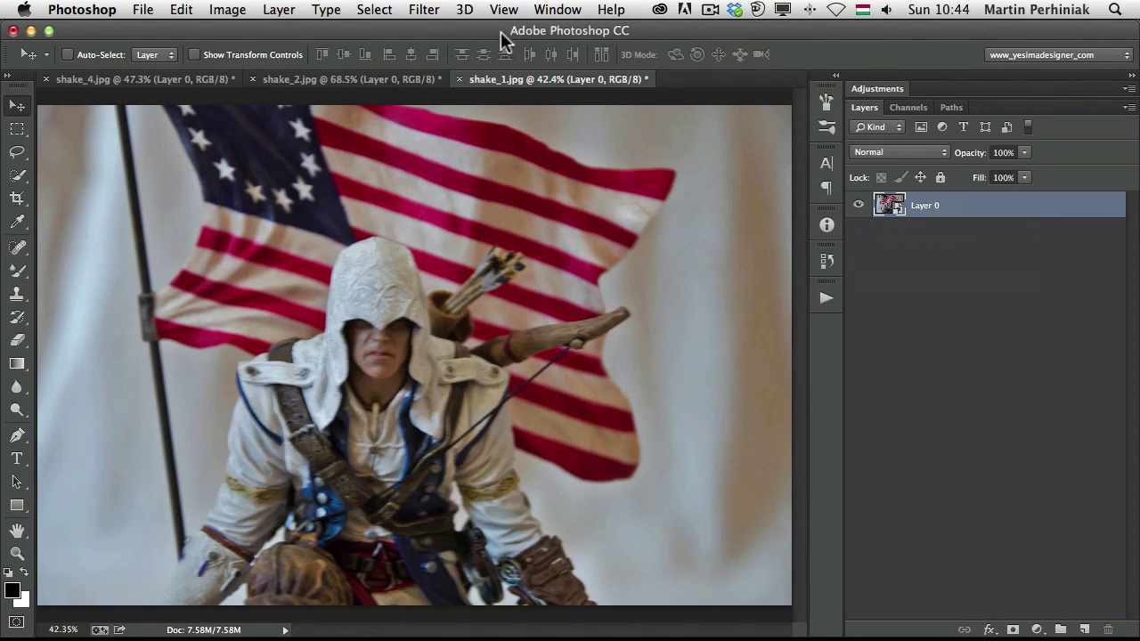
left_click(436, 10)
mouse_move(529, 319)
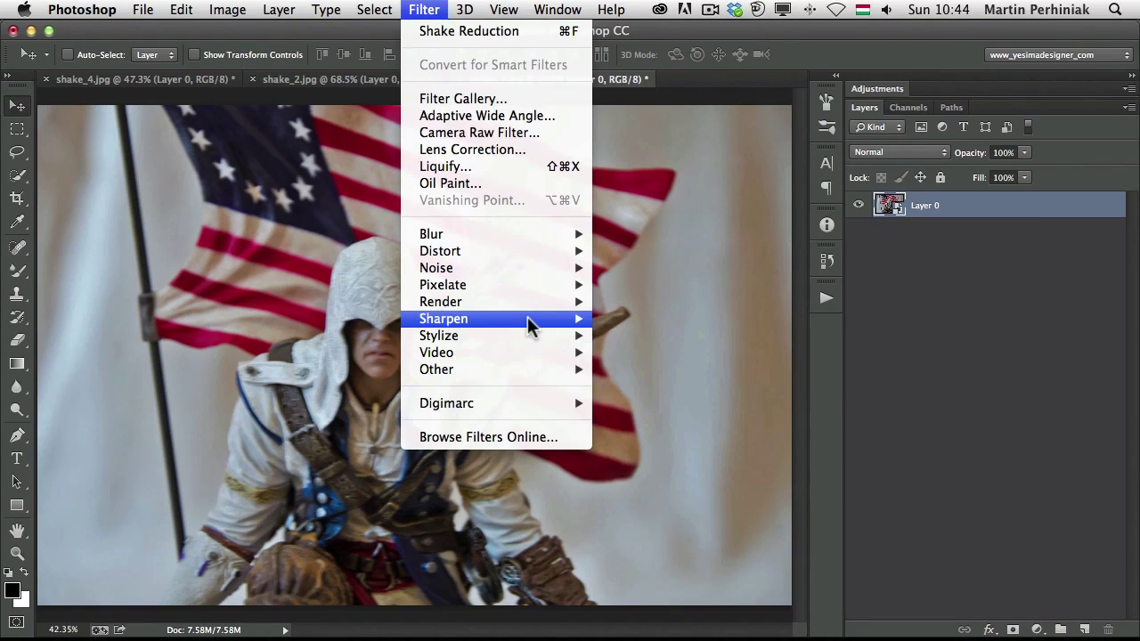
left_click(680, 318)
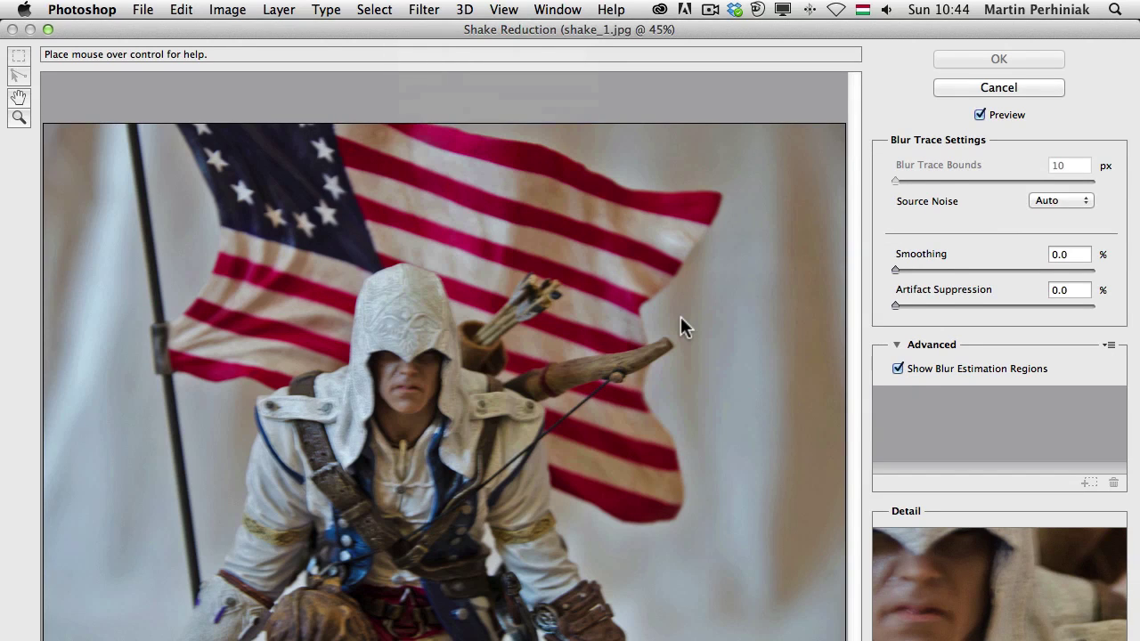
- Maximize the Shake Reduction window, hide the blur region outline, and toggle Preview to compare with the original
left_click(48, 30)
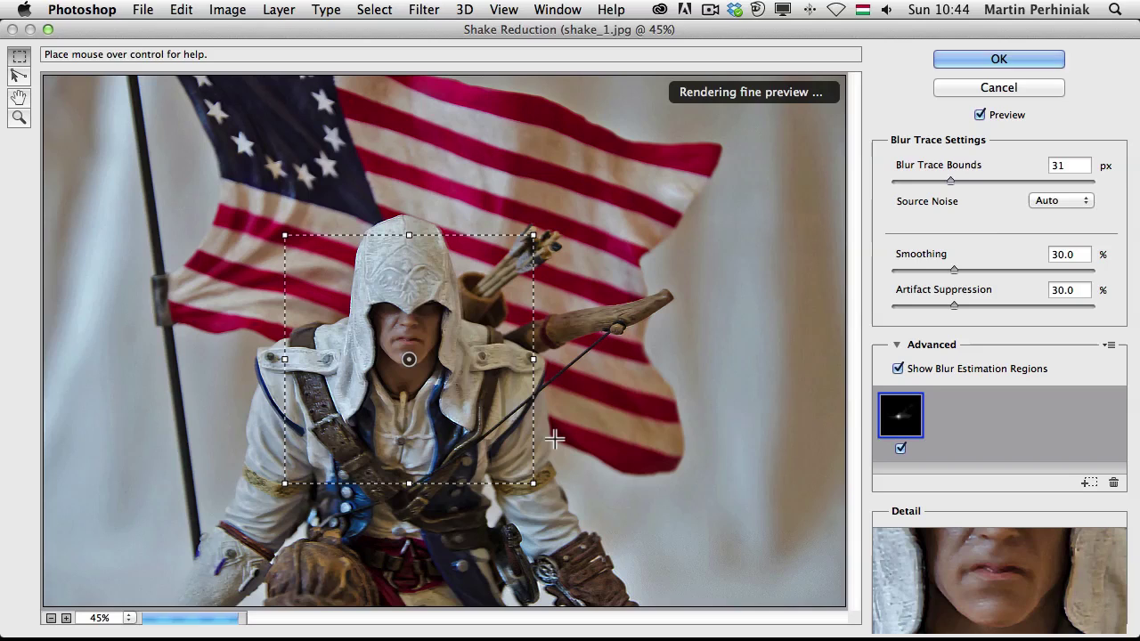
left_click(897, 368)
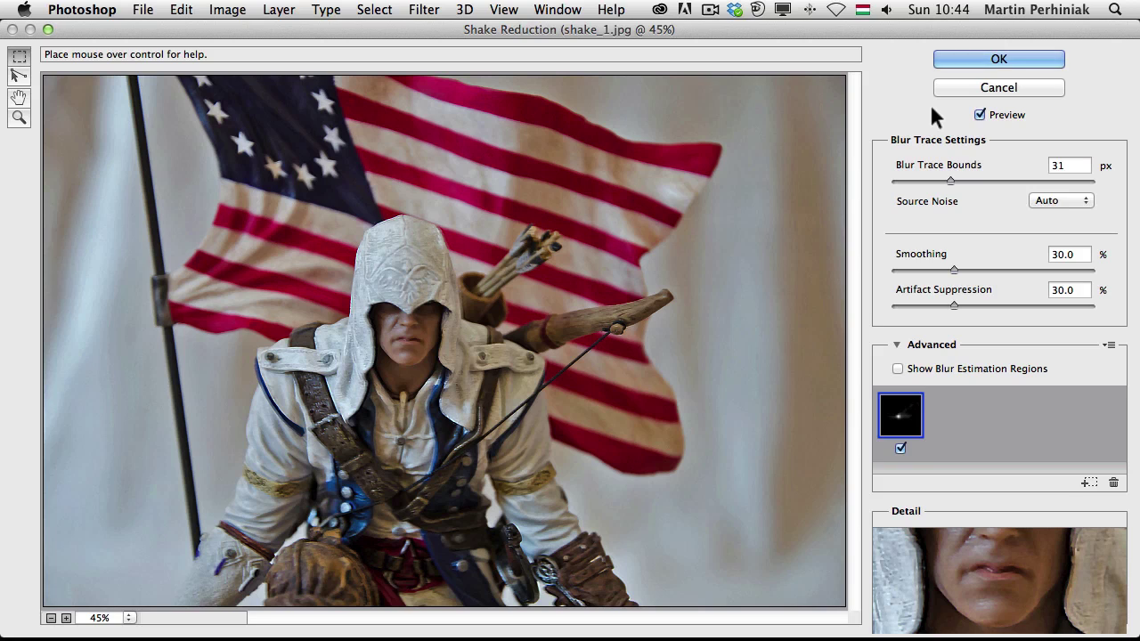
key("p")
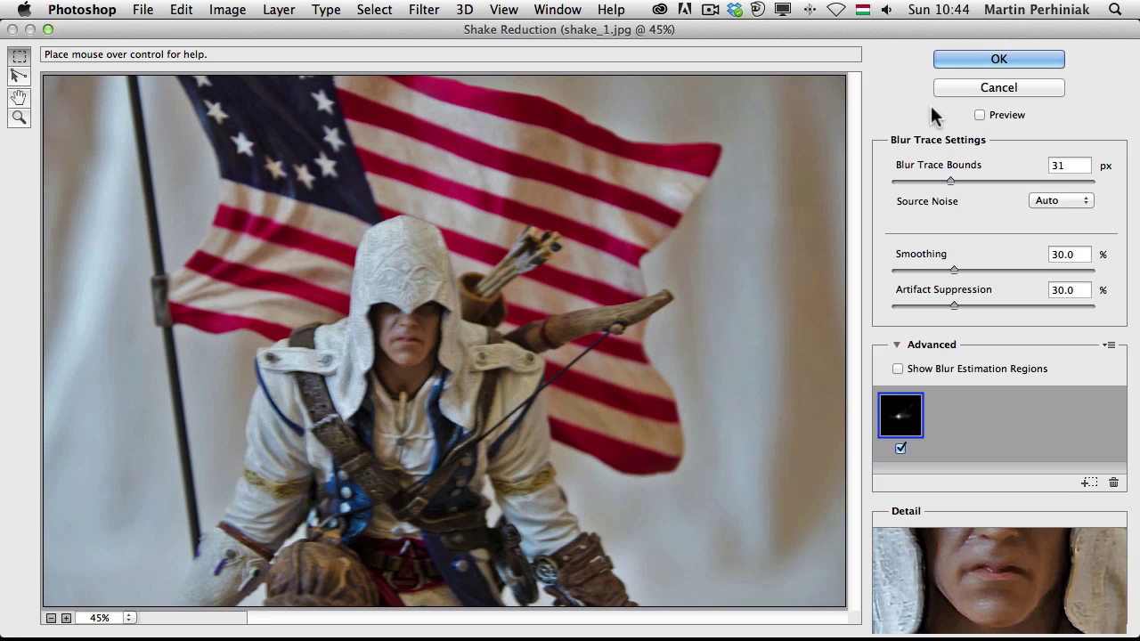
key("p")
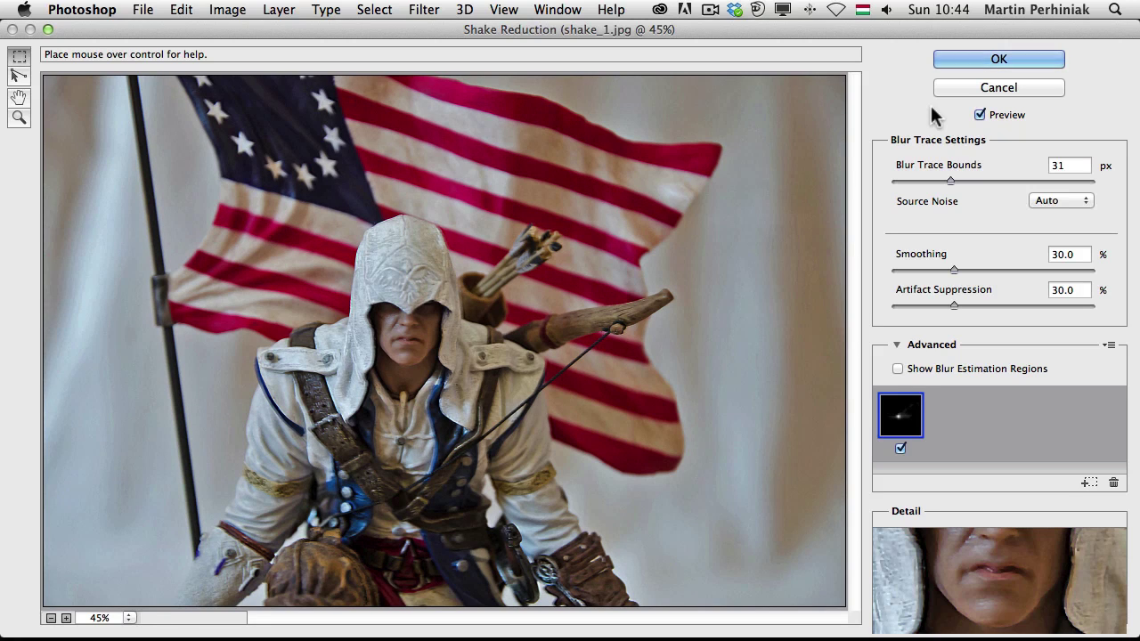
key("p")
key("p")
key("Return")
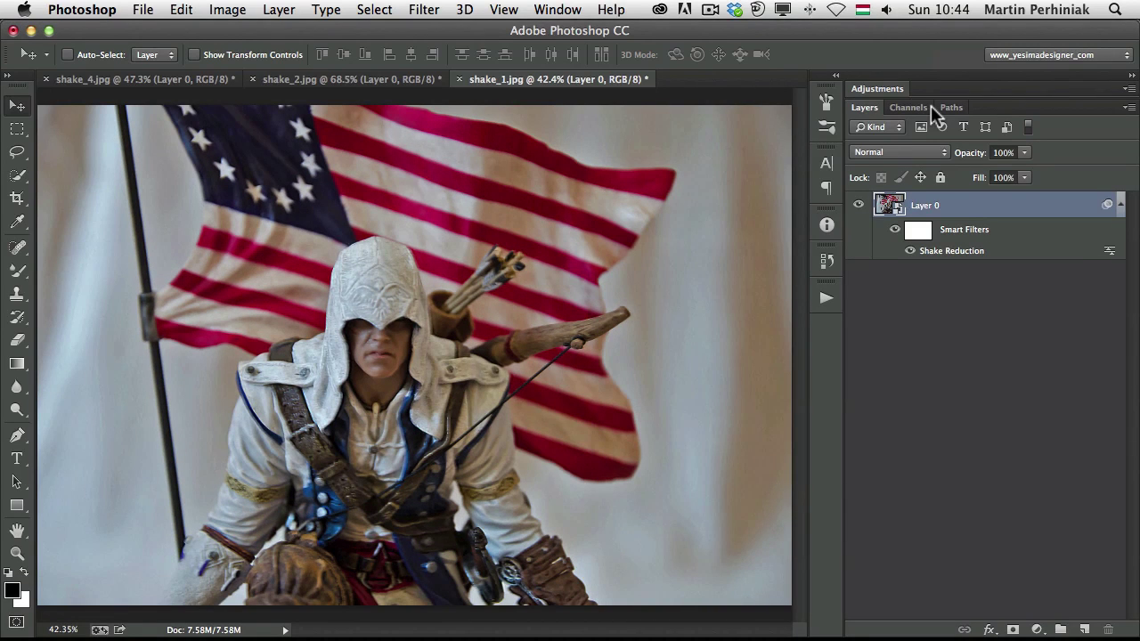